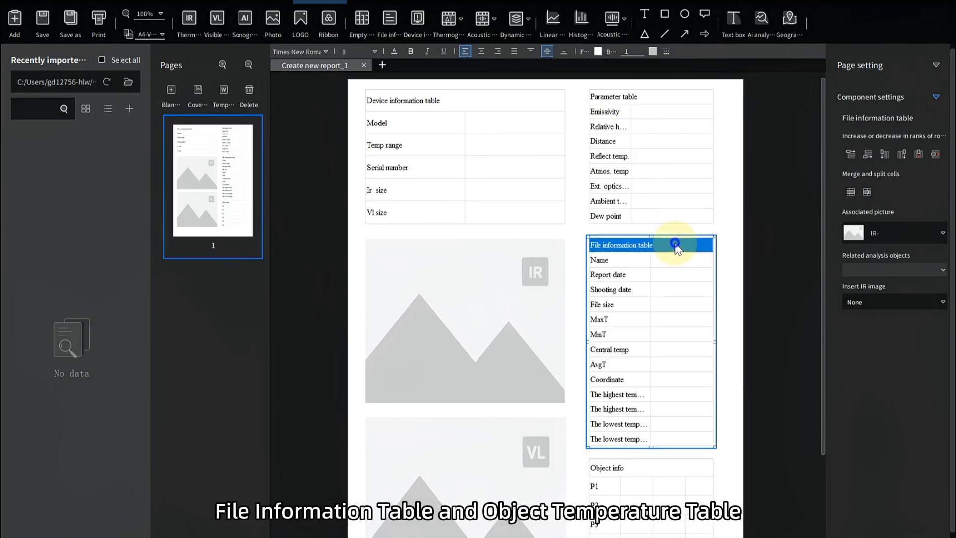
{"action": "left_click", "coordinate": [516, 311]}
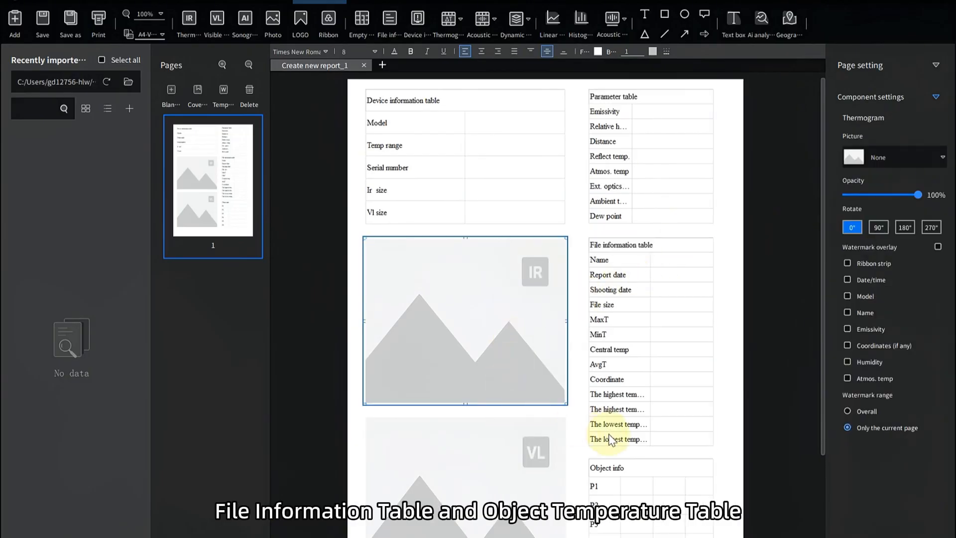
{"action": "left_click", "coordinate": [626, 468]}
{"action": "left_click", "coordinate": [505, 464]}
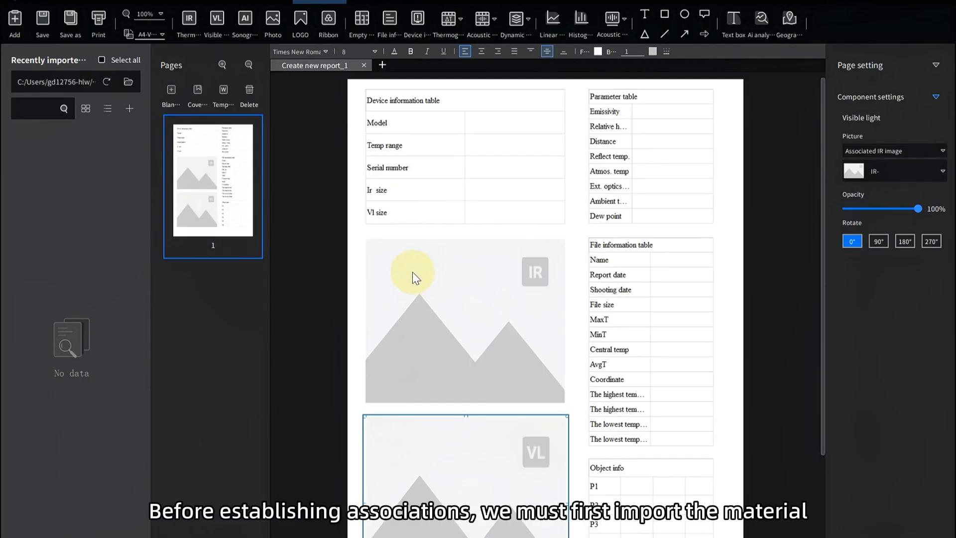
Import the IR pictures folder from the desktop and place IRI_20241210_173320.jpg in the report's IR placeholder.
{"action": "left_click", "coordinate": [128, 81]}
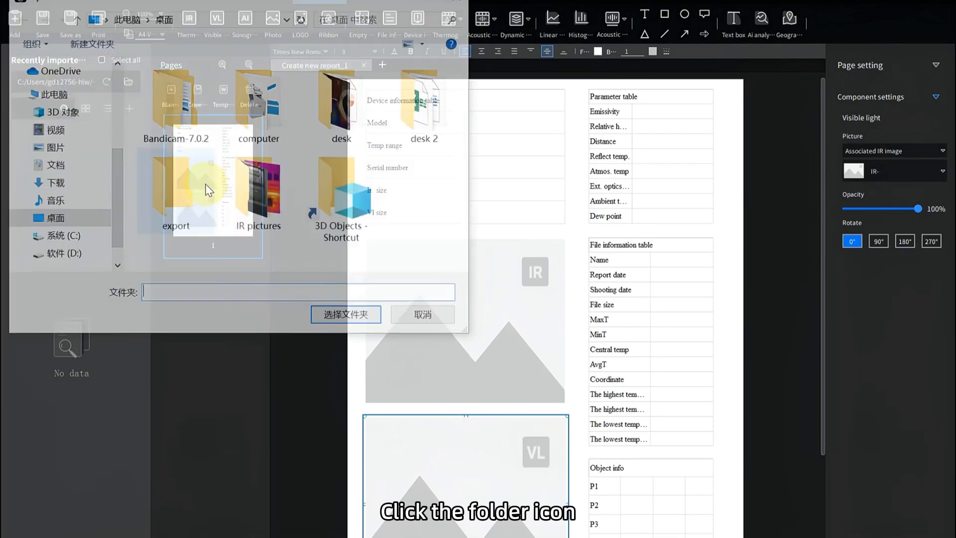
{"action": "left_click", "coordinate": [254, 204]}
{"action": "left_click", "coordinate": [349, 317]}
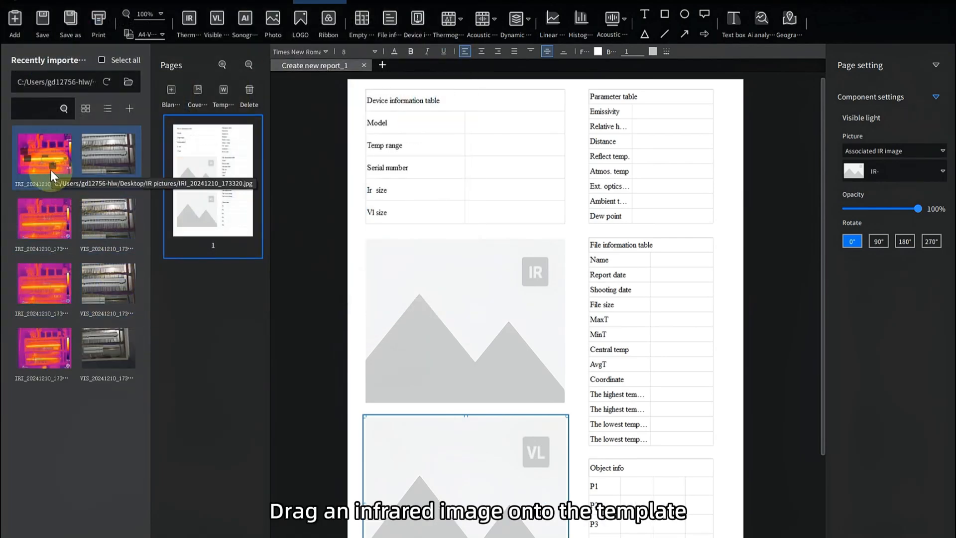
{"action": "left_click_drag", "start_coordinate": [50, 166], "coordinate": [480, 305]}
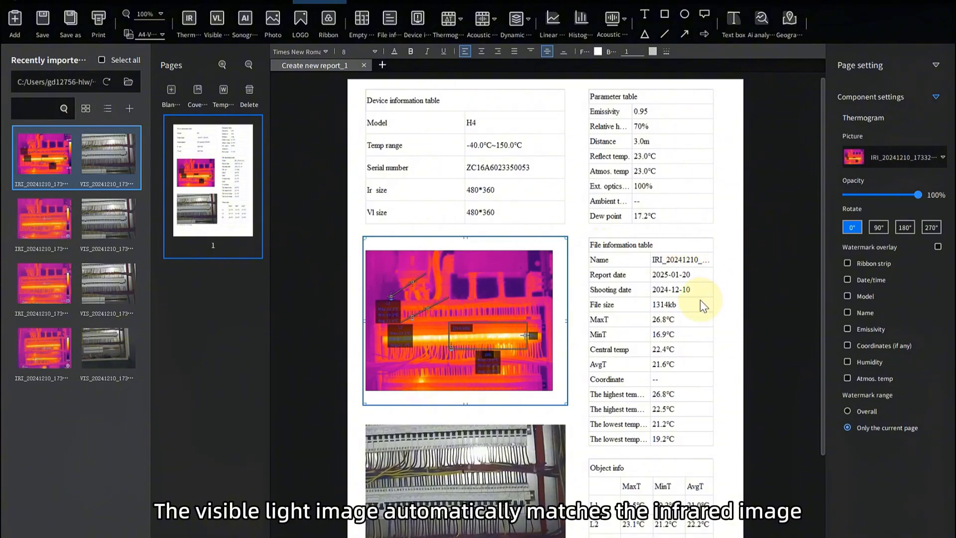
{"action": "left_click", "coordinate": [519, 456]}
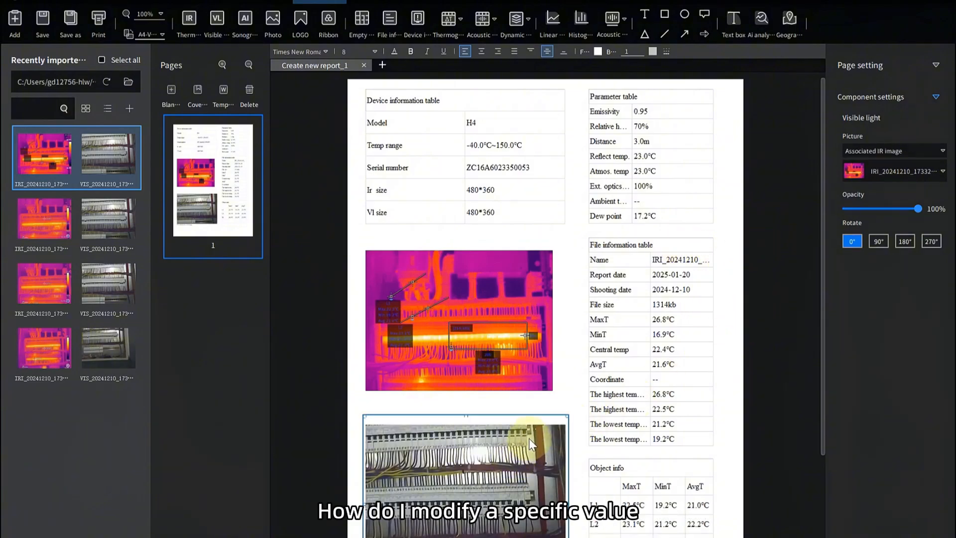
Replace the Temp range value in the Device information table with 50-60.
{"action": "double_click", "coordinate": [515, 146]}
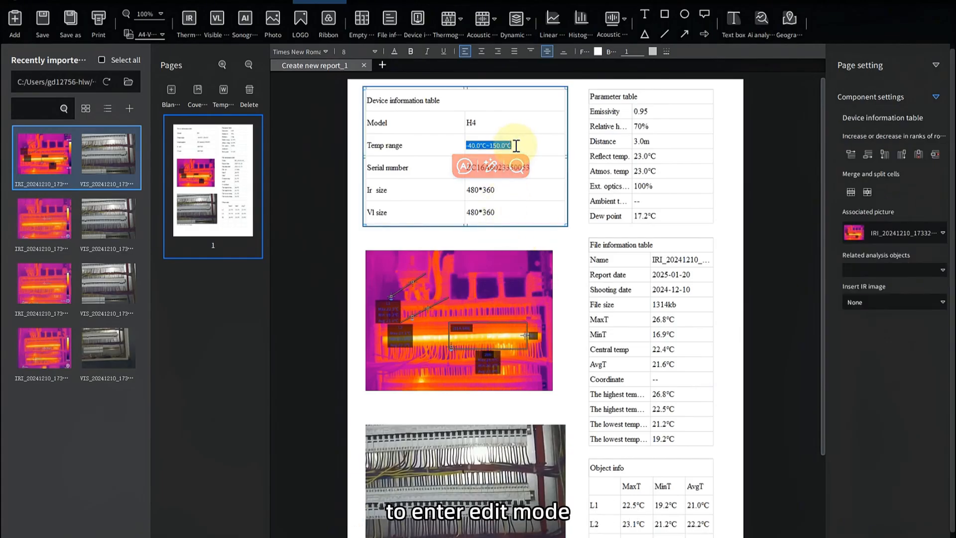
{"action": "key", "text": "BackSpace"}
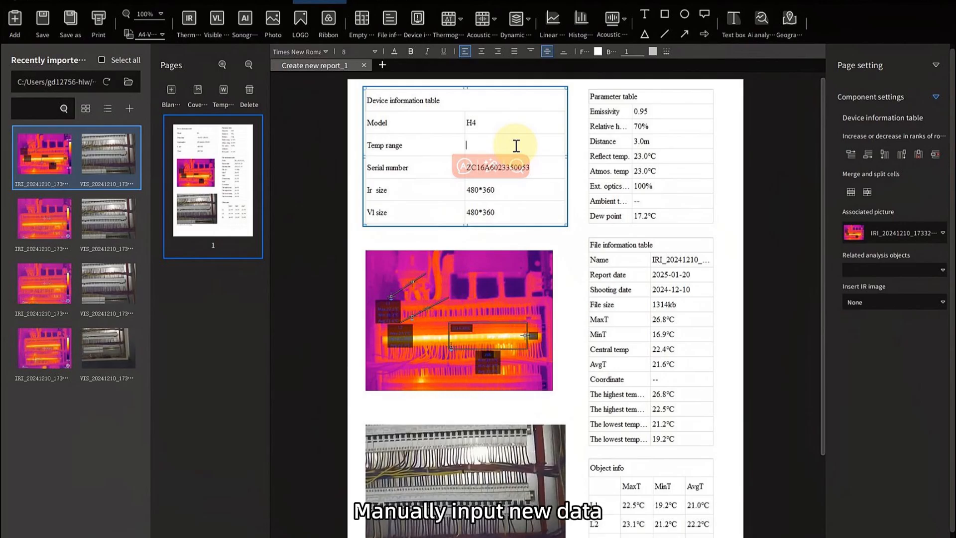
{"action": "type", "text": "50-60"}
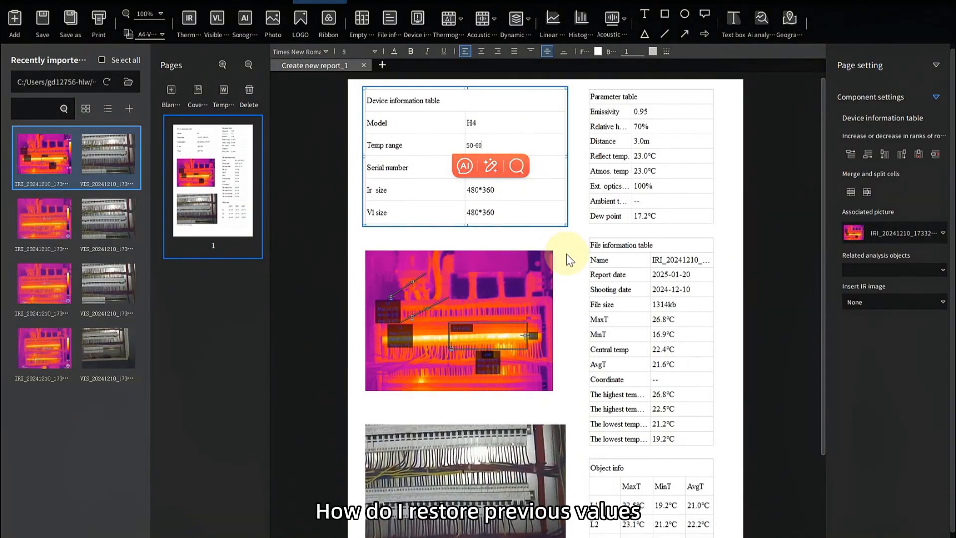
{"action": "left_click", "coordinate": [566, 253]}
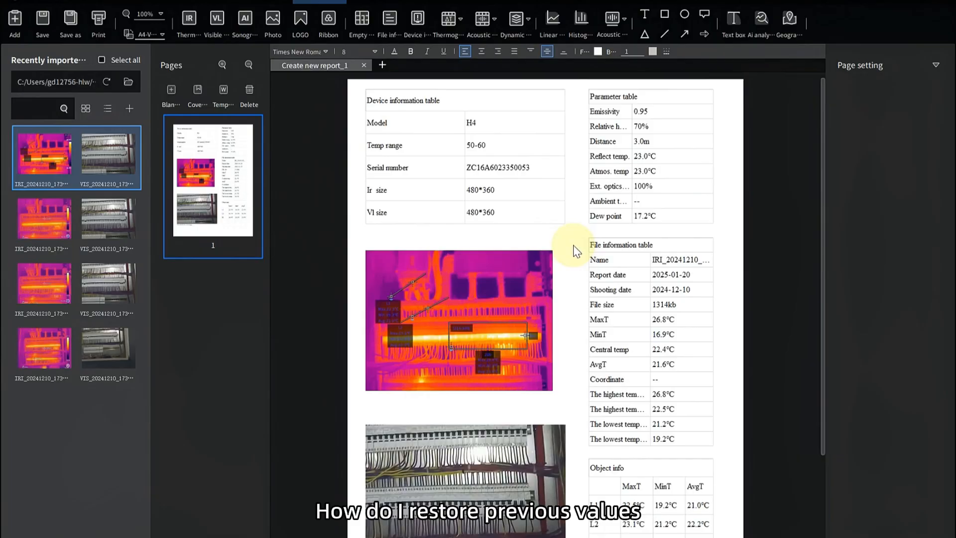
Restore the original Temp range cell value by inserting the Temp range field from the IR image's thermal imager information.
{"action": "left_click", "coordinate": [531, 149]}
{"action": "left_click", "coordinate": [872, 301]}
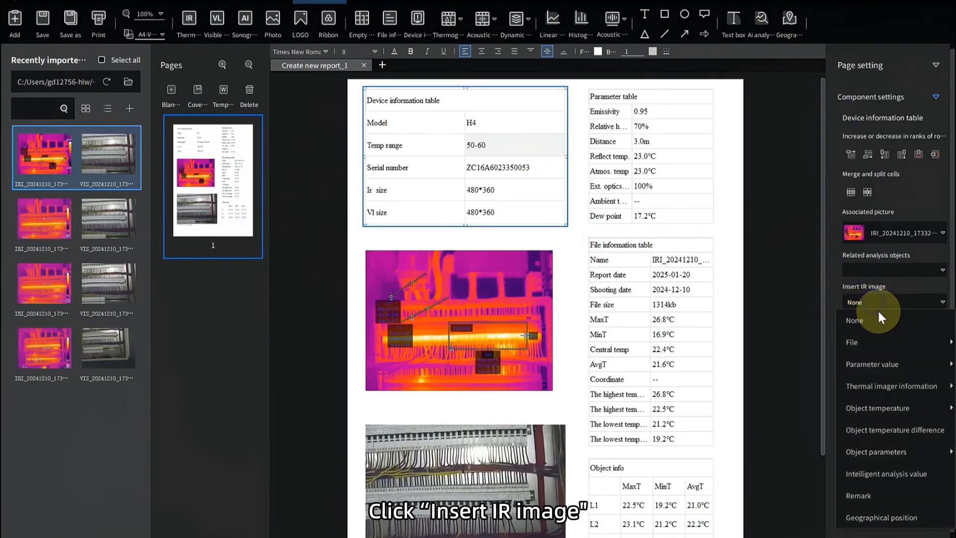
{"action": "left_click", "coordinate": [877, 344]}
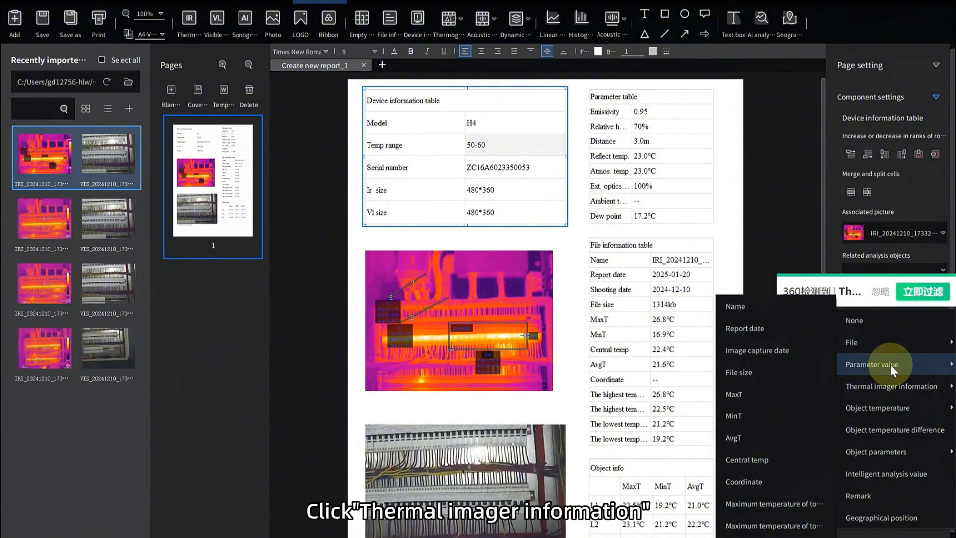
{"action": "left_click", "coordinate": [891, 386]}
{"action": "left_click", "coordinate": [786, 406]}
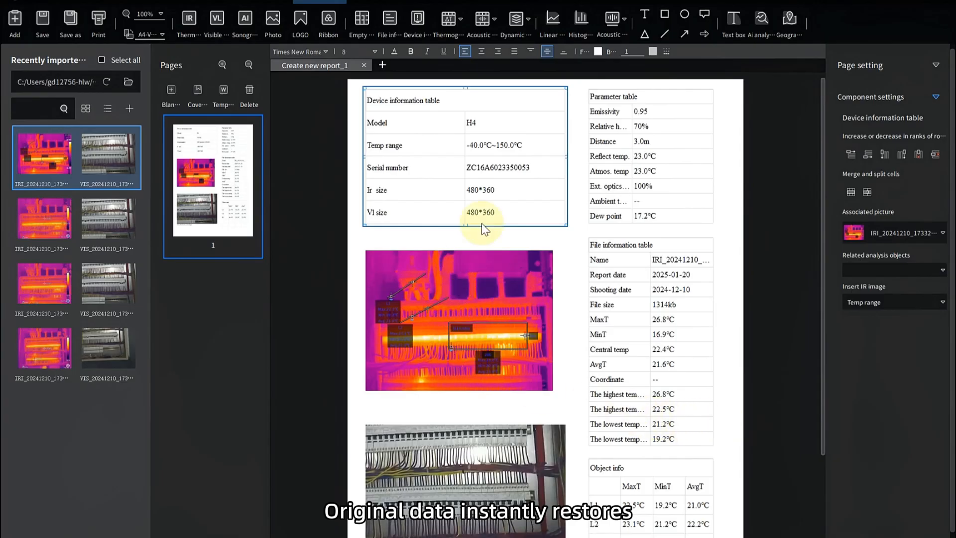
{"action": "left_click", "coordinate": [532, 149]}
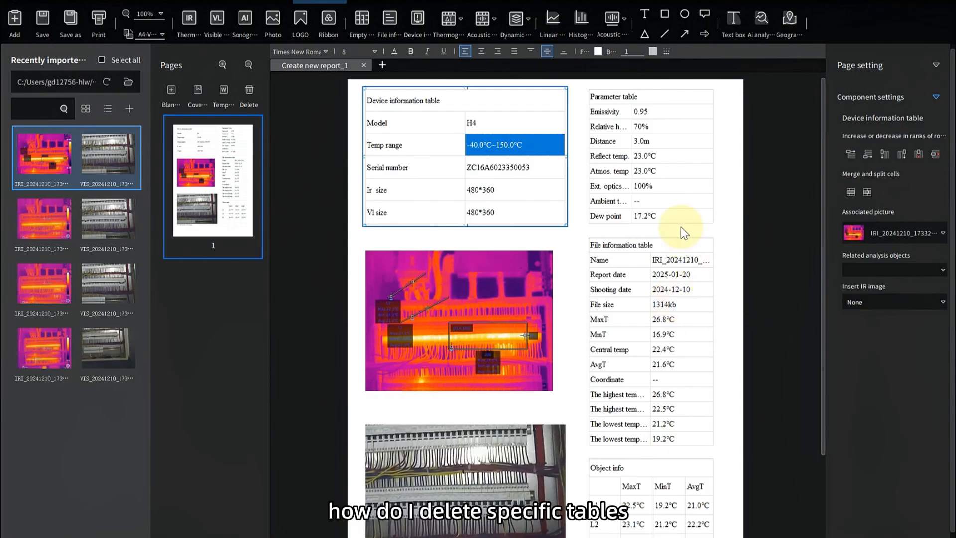
Delete the File information table from the report page.
{"action": "scroll", "coordinate": [663, 312], "scroll_direction": "down", "scroll_amount": 3}
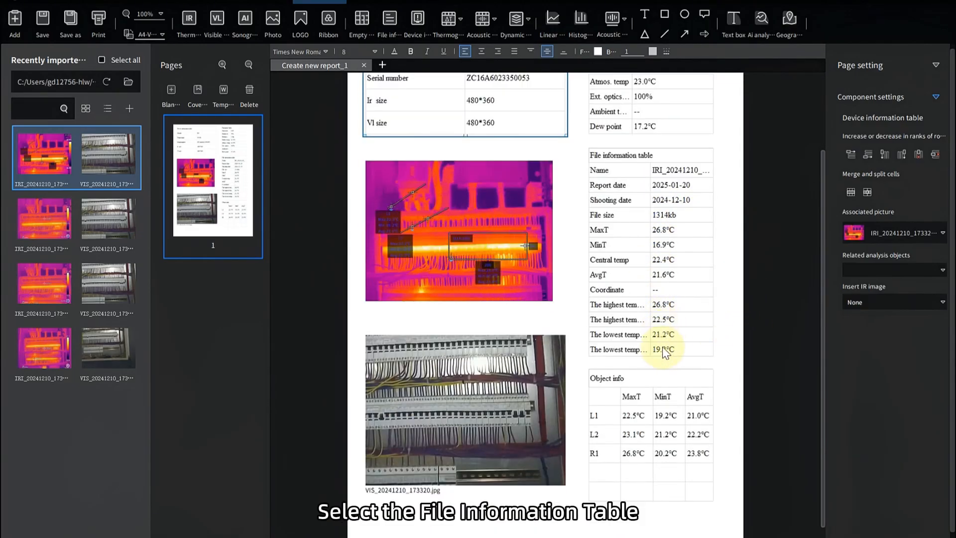
{"action": "left_click", "coordinate": [683, 154]}
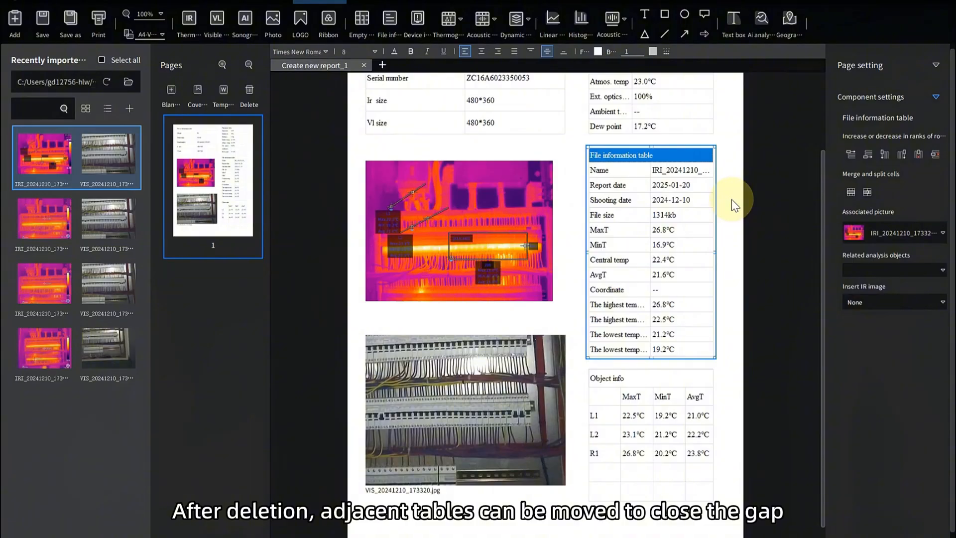
{"action": "key", "text": "Delete"}
Move the Parameter table down into the gap so its top edge lines up with the infrared image.
{"action": "scroll", "coordinate": [658, 186], "scroll_direction": "up", "scroll_amount": 1}
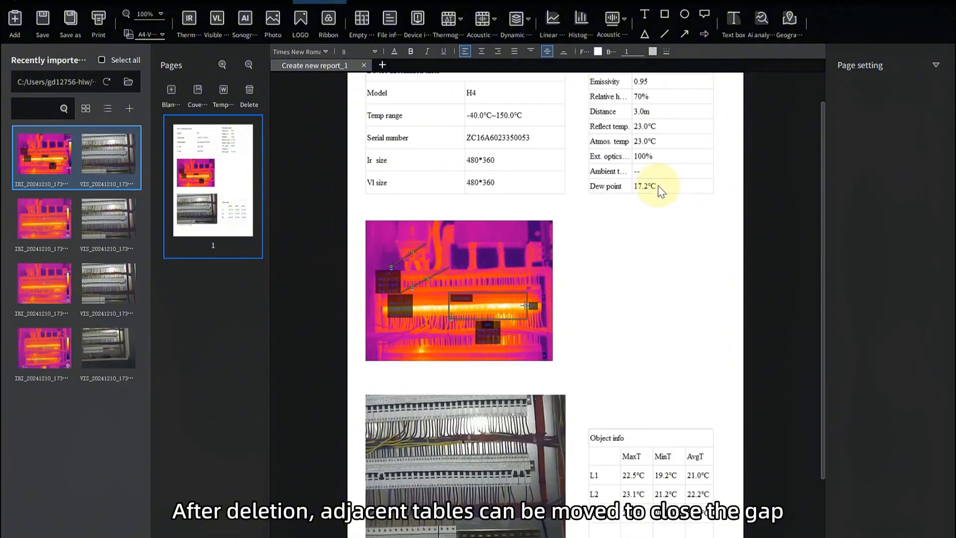
{"action": "left_click", "coordinate": [665, 173]}
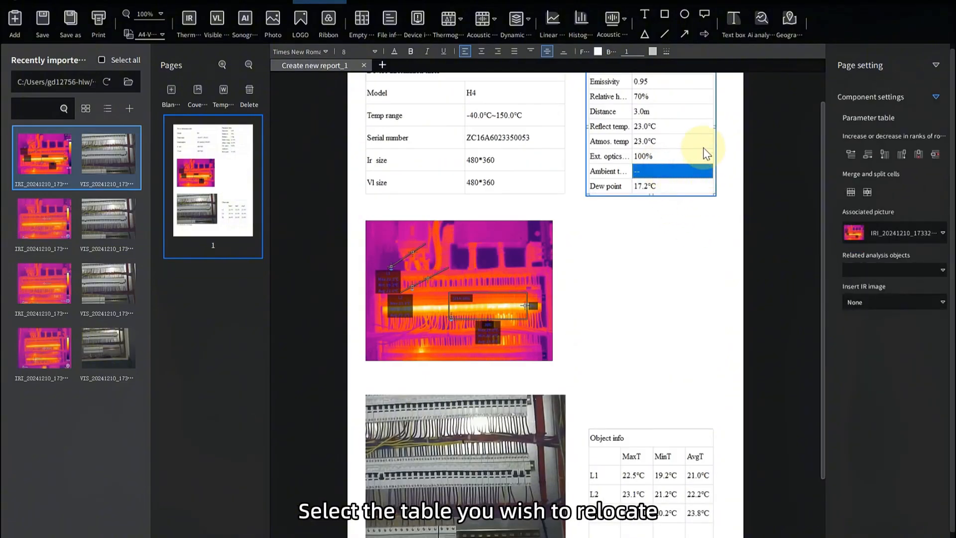
{"action": "scroll", "coordinate": [692, 107], "scroll_direction": "up", "scroll_amount": 1}
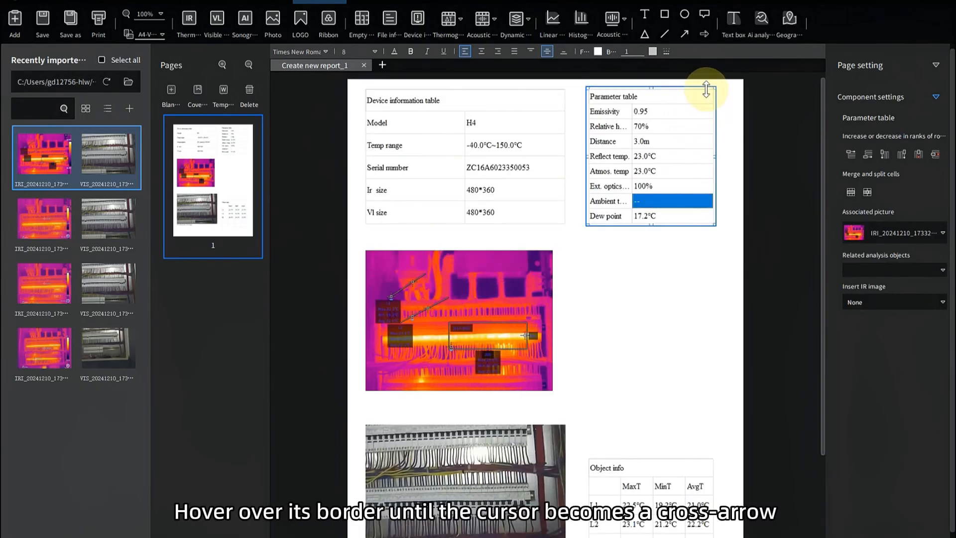
{"action": "left_click_drag", "start_coordinate": [707, 92], "coordinate": [703, 255]}
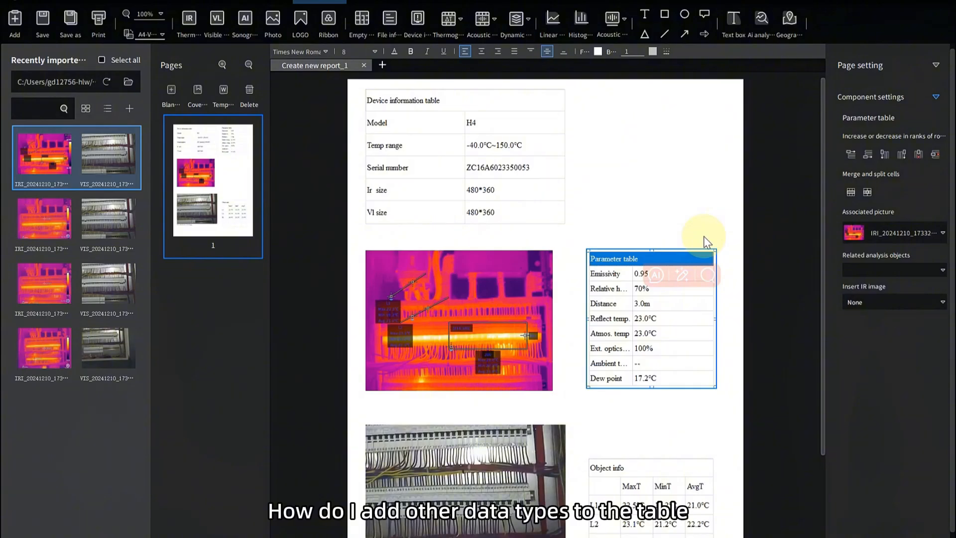
Insert a row below Dew point in the Parameter table and label it "file name".
{"action": "left_click", "coordinate": [696, 380]}
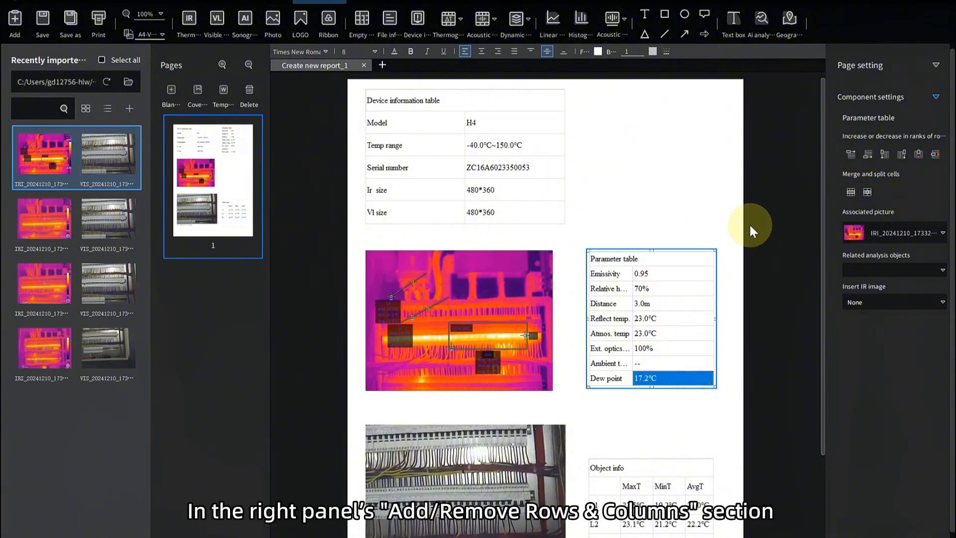
{"action": "left_click", "coordinate": [866, 156]}
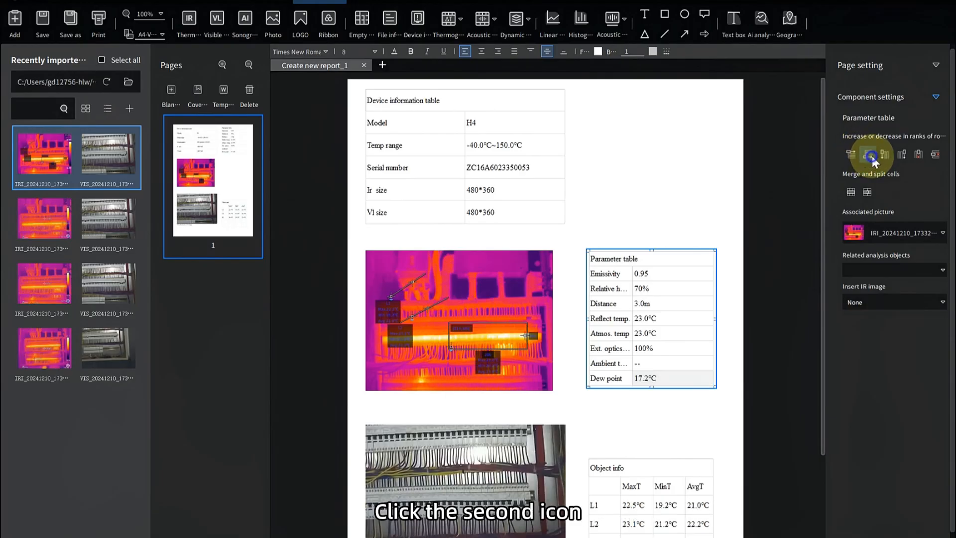
{"action": "left_click", "coordinate": [606, 393]}
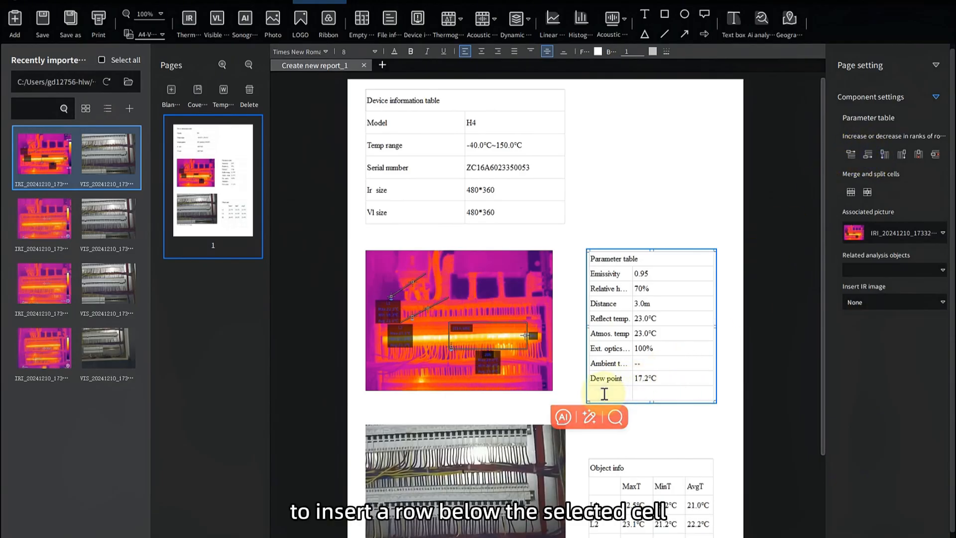
{"action": "type", "text": "file"}
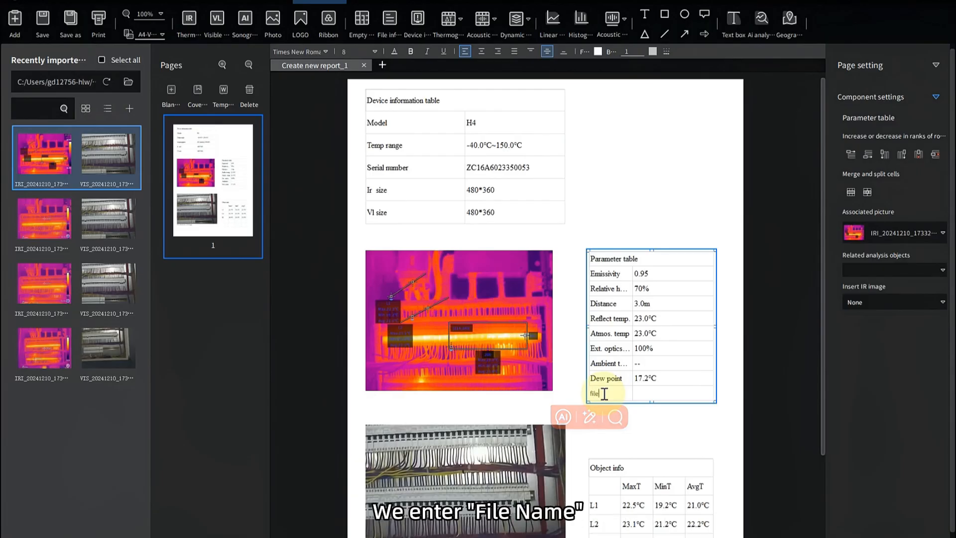
{"action": "type", "text": " name"}
Fill the blank cell beside "file name" with the IR image's Name field from the file information.
{"action": "left_click", "coordinate": [643, 396]}
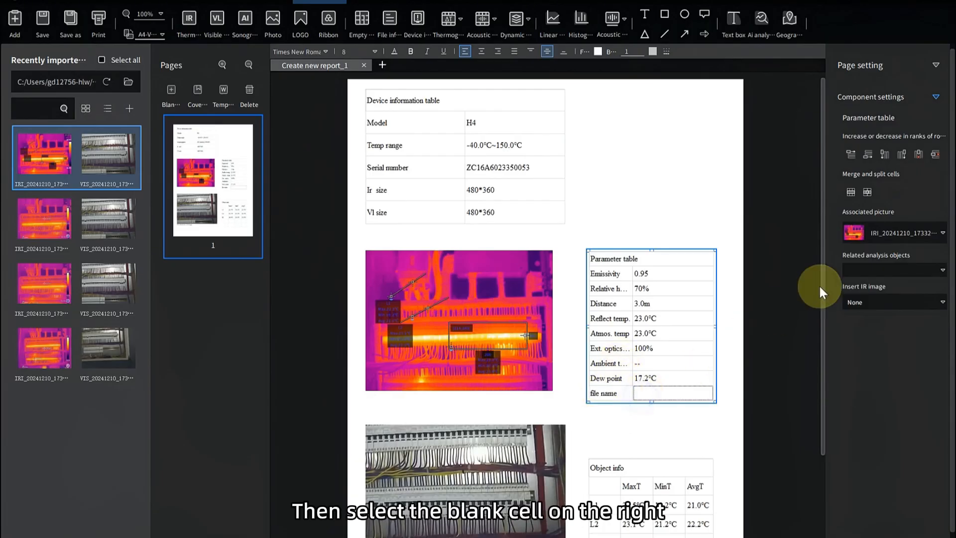
{"action": "left_click", "coordinate": [878, 303]}
{"action": "left_click", "coordinate": [866, 342]}
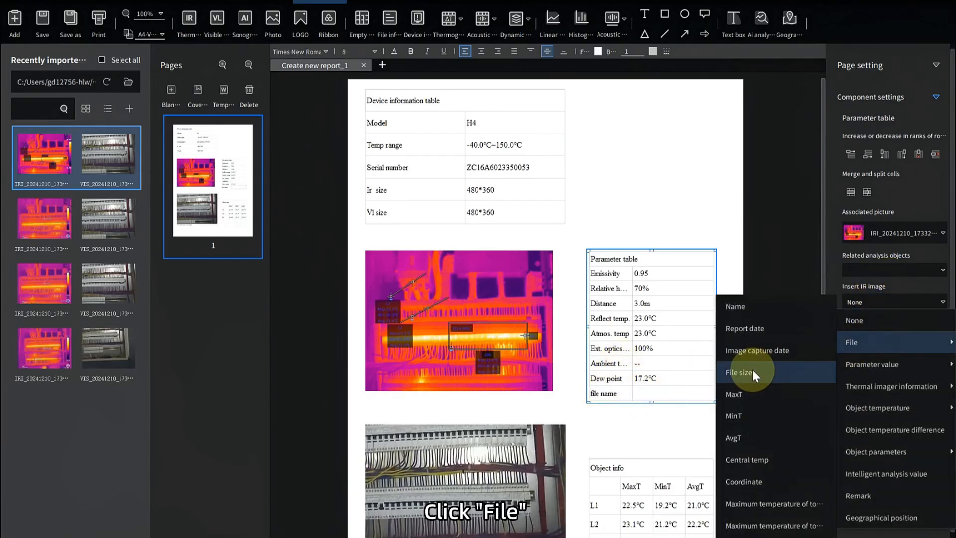
{"action": "left_click", "coordinate": [760, 306]}
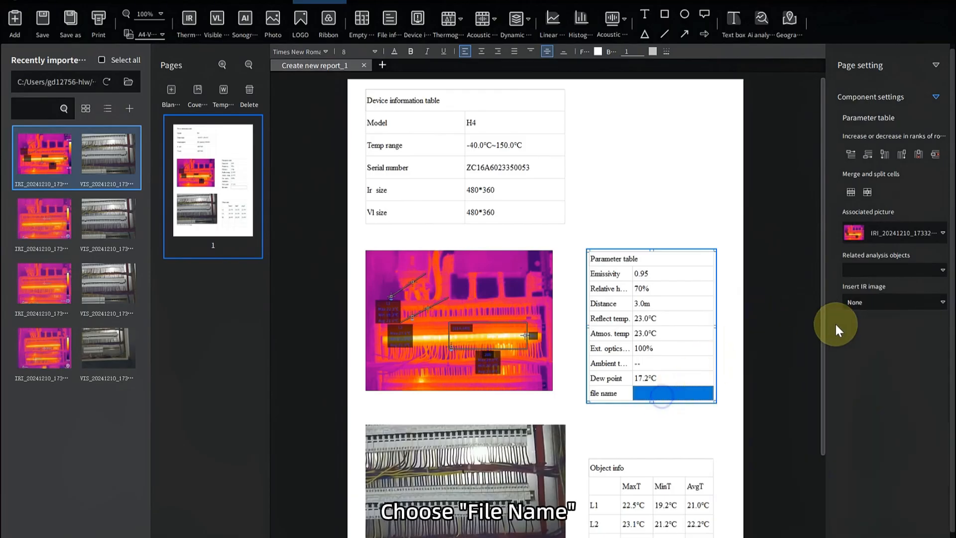
{"action": "left_click", "coordinate": [863, 302]}
{"action": "left_click", "coordinate": [864, 342]}
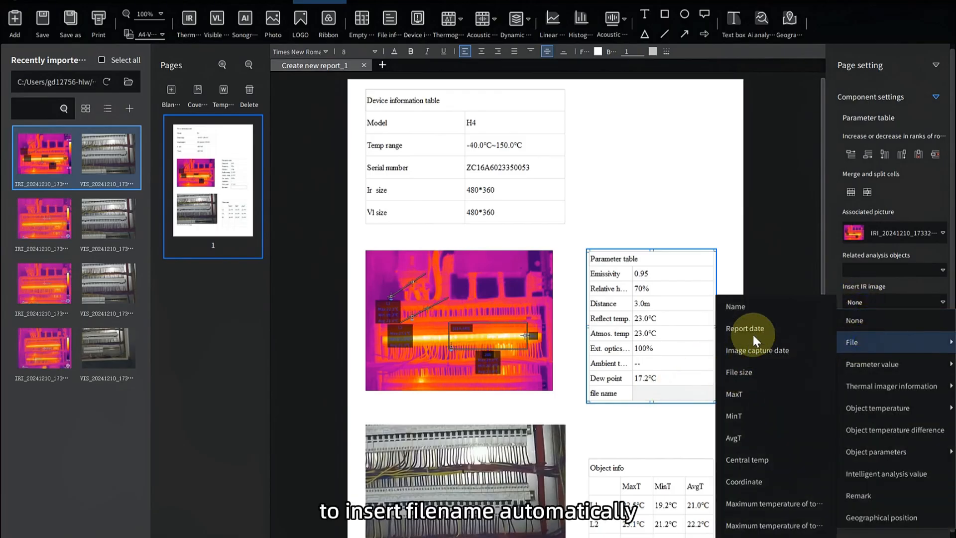
{"action": "left_click", "coordinate": [752, 308]}
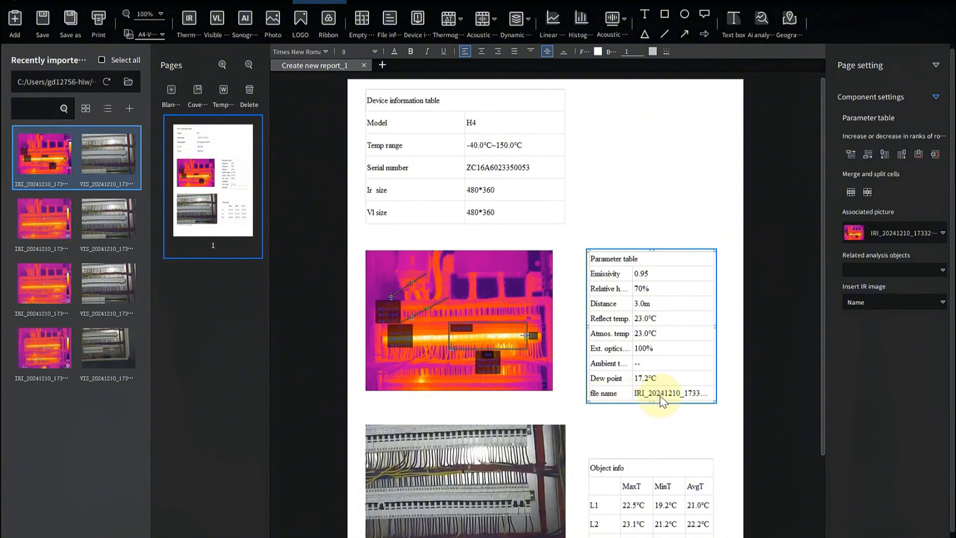
Insert a row below "file name" in the Parameter table and label it "file size".
{"action": "left_click", "coordinate": [876, 302]}
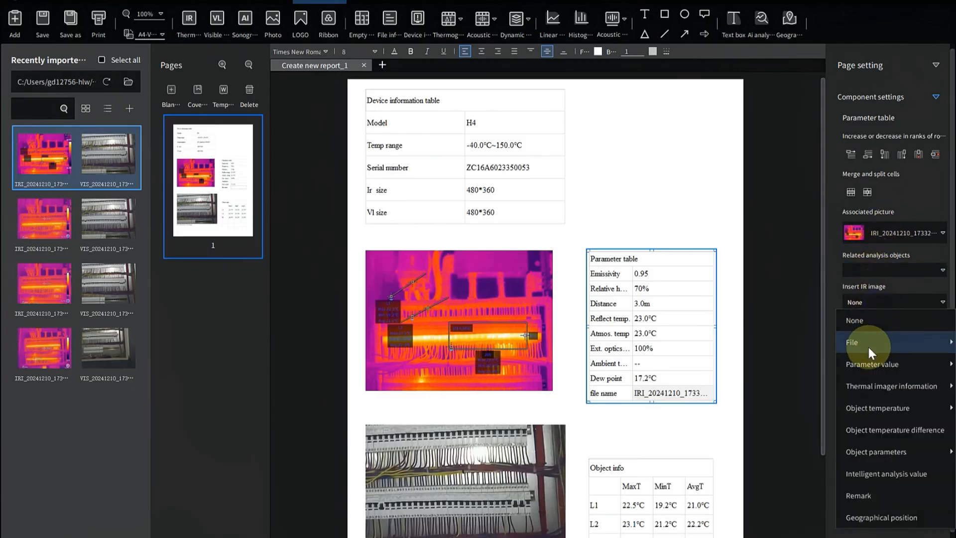
{"action": "left_click", "coordinate": [867, 154]}
{"action": "left_click", "coordinate": [601, 407]}
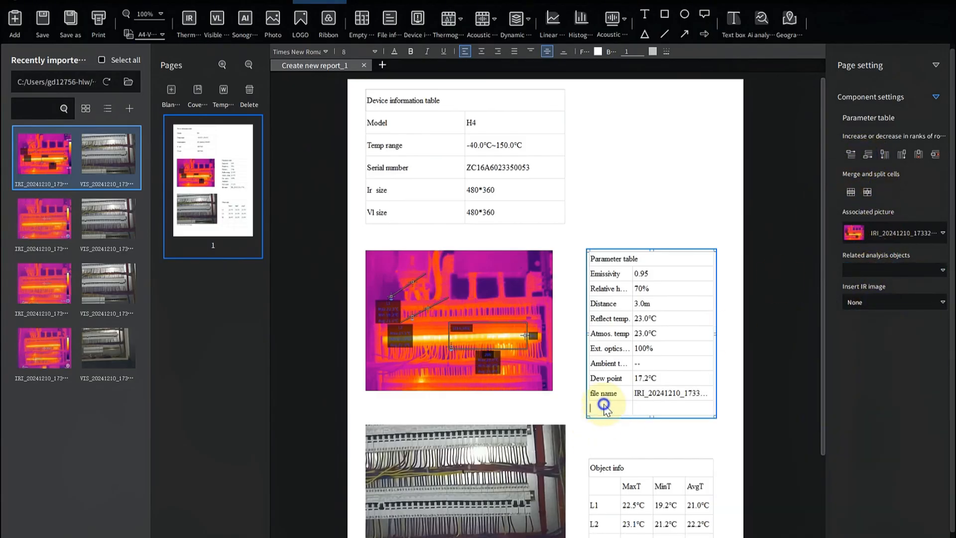
{"action": "type", "text": "file"}
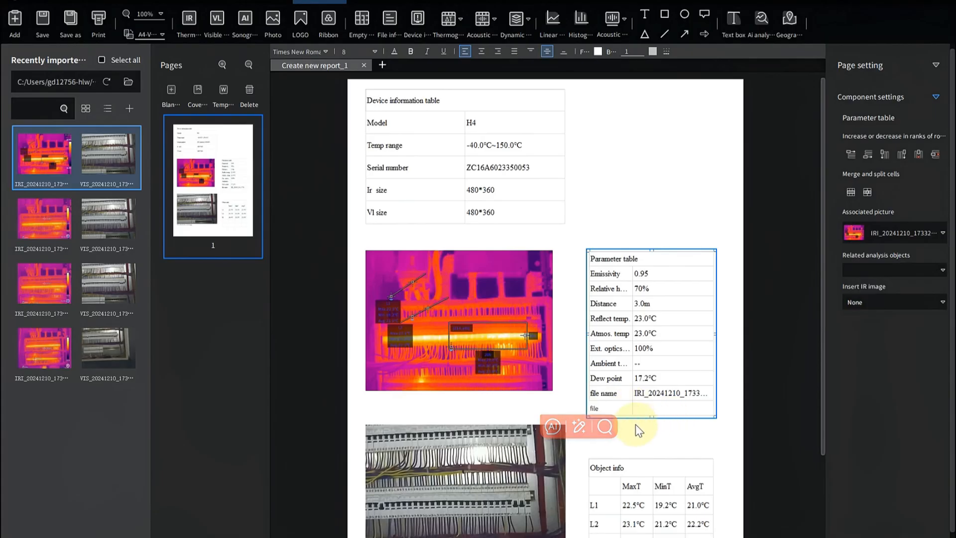
{"action": "type", "text": " size"}
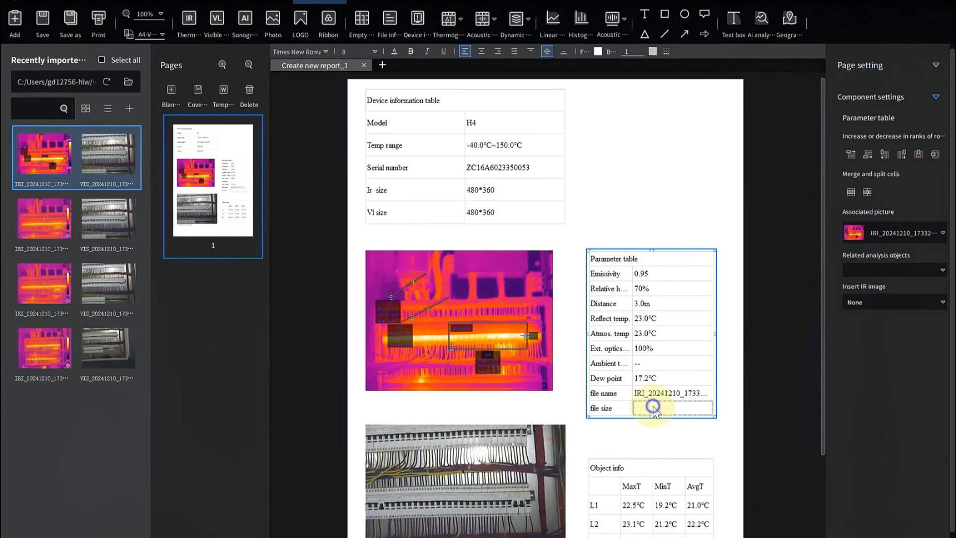
Link the blank cell beside "file size" to the IR image's File size field from the file information.
{"action": "left_click", "coordinate": [871, 301]}
{"action": "mouse_move", "coordinate": [863, 342]}
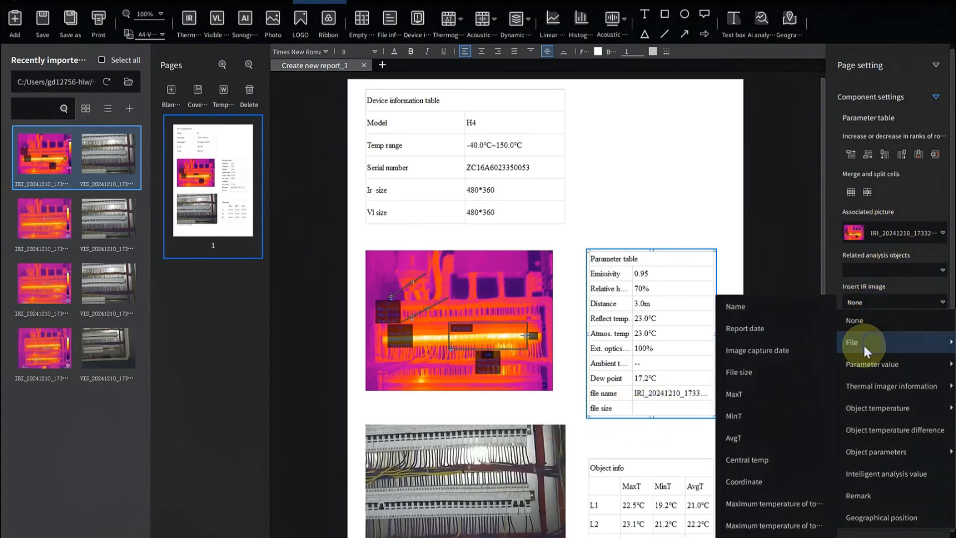
{"action": "left_click", "coordinate": [750, 375]}
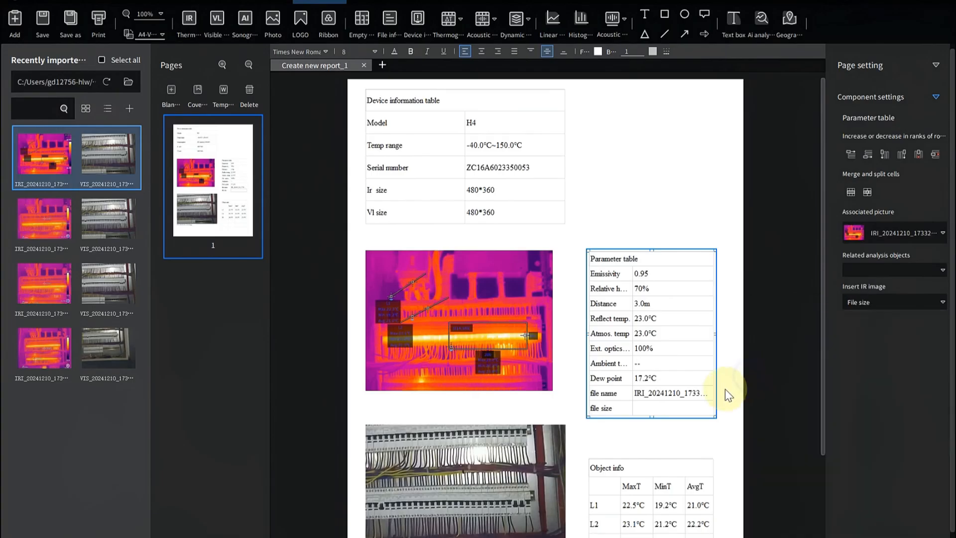
Select File size from the IR image's file information again for the blank cell beside "file size".
{"action": "left_click", "coordinate": [858, 302]}
{"action": "mouse_move", "coordinate": [856, 343]}
{"action": "left_click", "coordinate": [753, 375]}
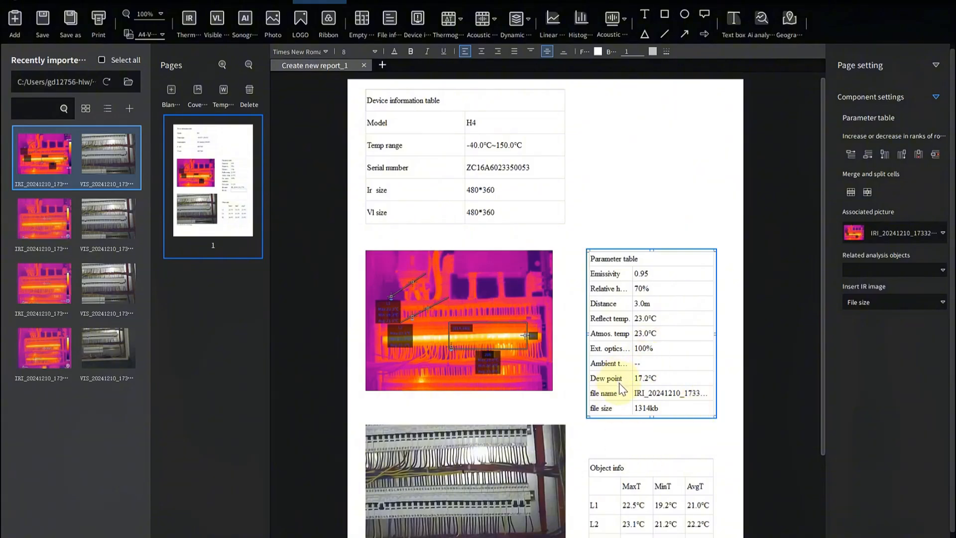
Insert a row above "file name" in the Parameter table and label it "max tem".
{"action": "left_click", "coordinate": [608, 393]}
{"action": "left_click", "coordinate": [850, 155]}
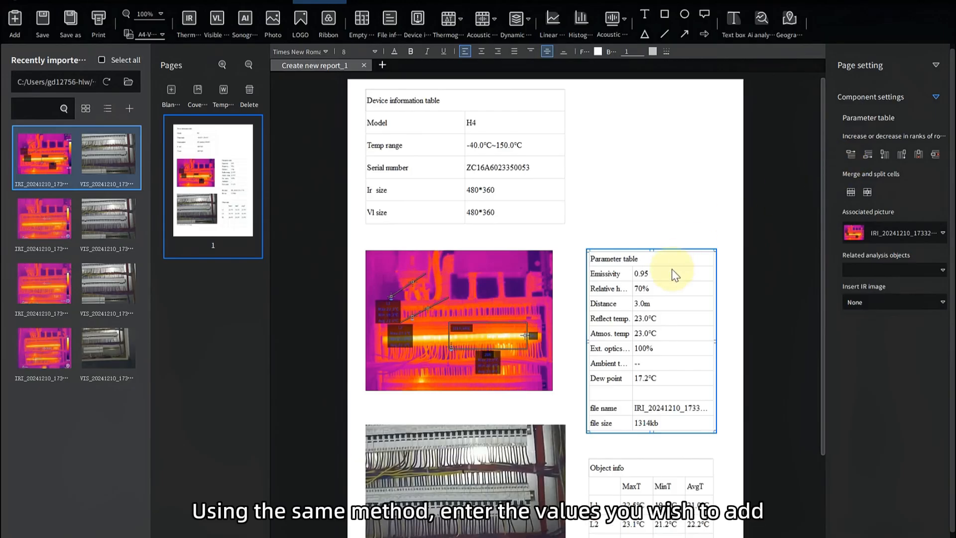
{"action": "left_click", "coordinate": [605, 393]}
{"action": "type", "text": "max"}
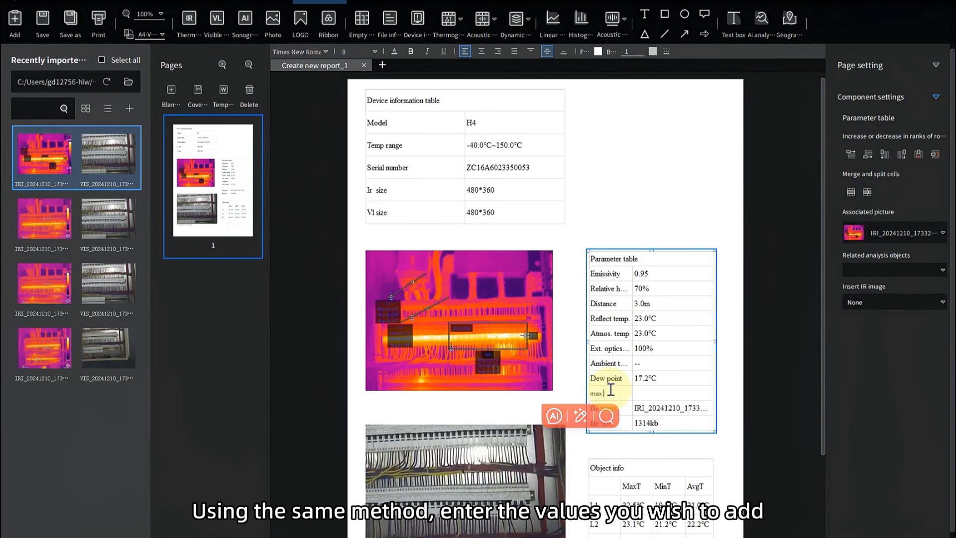
{"action": "type", "text": " temp"}
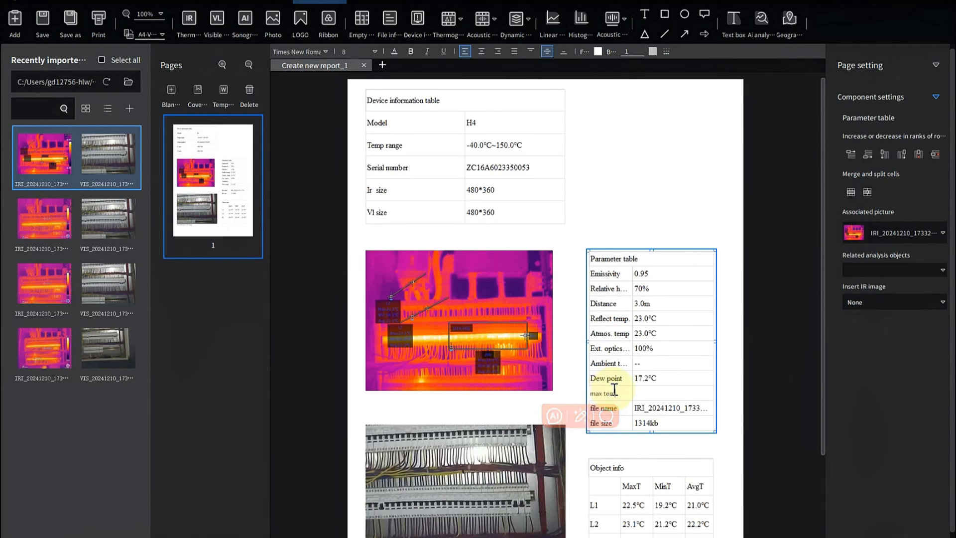
Link the cell beside "max tem" to the IR image's MaxT file field, and delete the ambient temperature row from the Parameter table.
{"action": "left_click", "coordinate": [674, 392]}
{"action": "left_click", "coordinate": [847, 302]}
{"action": "mouse_move", "coordinate": [868, 342]}
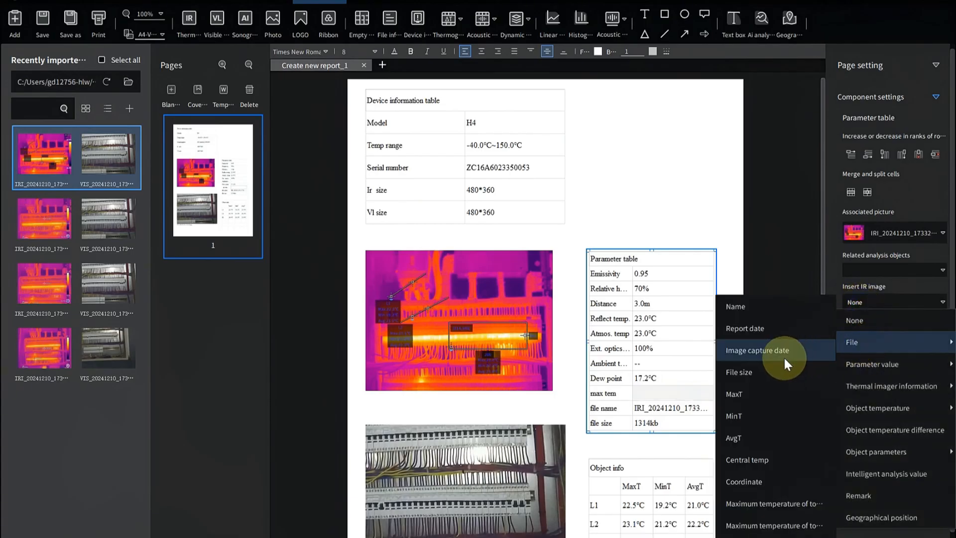
{"action": "left_click", "coordinate": [749, 393]}
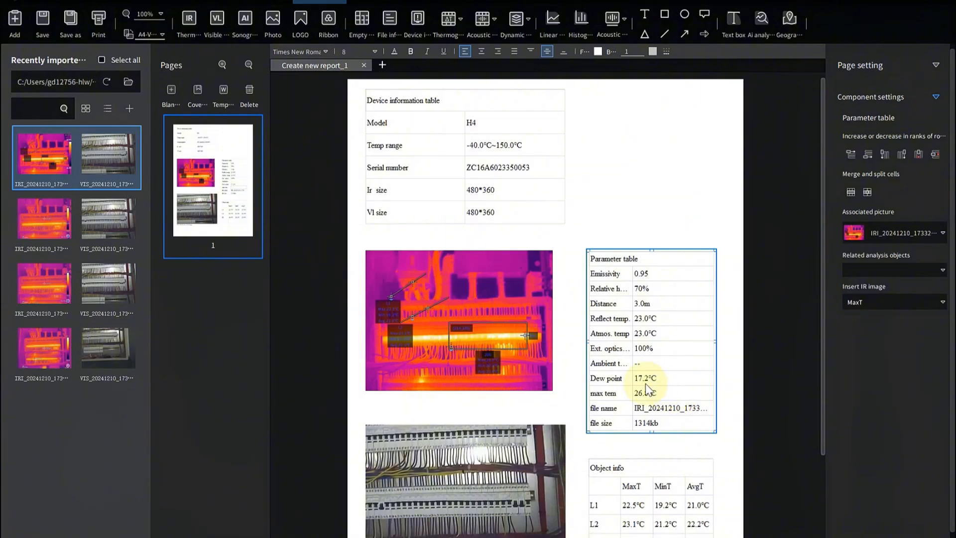
{"action": "left_click", "coordinate": [655, 366]}
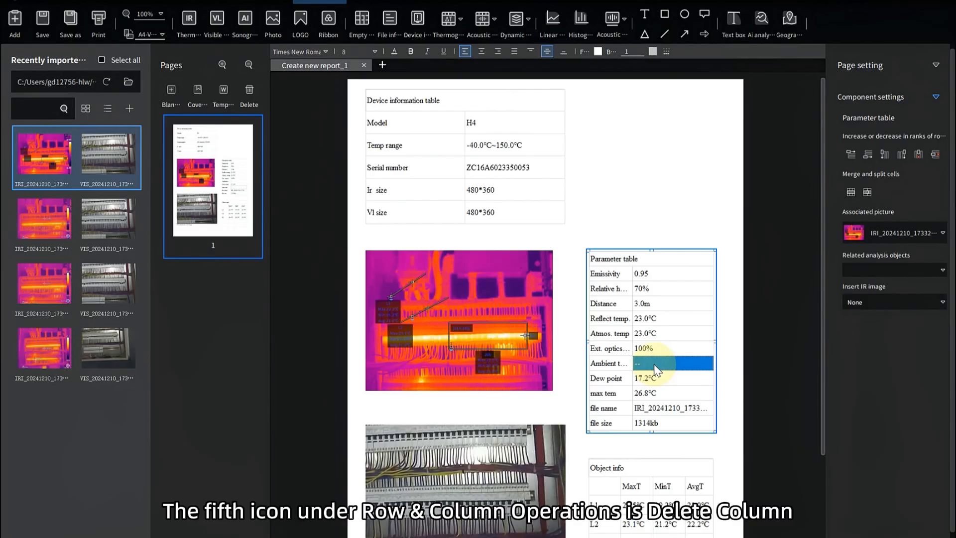
{"action": "left_click", "coordinate": [937, 157]}
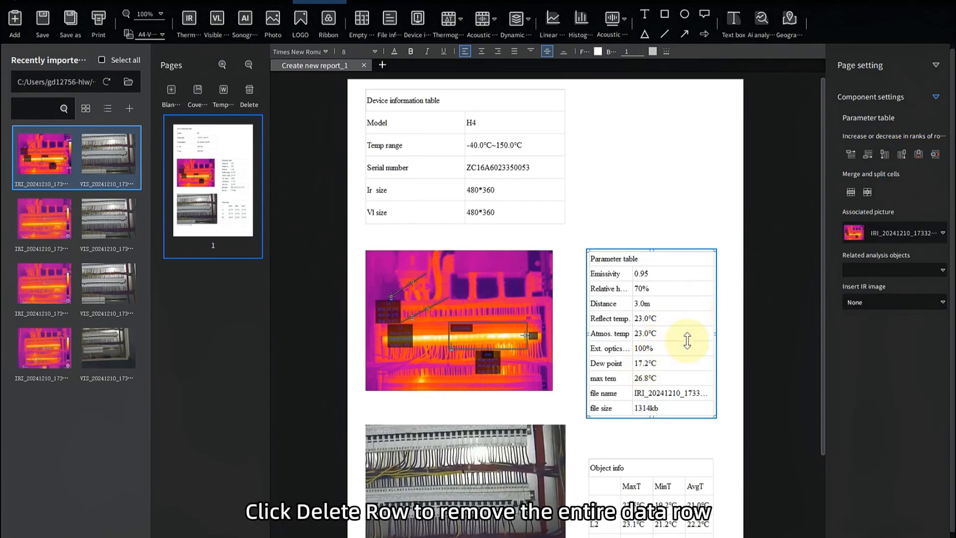
Move the Device information table to the page's upper right and shrink it slightly from its lower-left corner, keeping it within the page edge.
{"action": "left_click", "coordinate": [543, 194]}
{"action": "left_click_drag", "start_coordinate": [559, 90], "coordinate": [746, 89]}
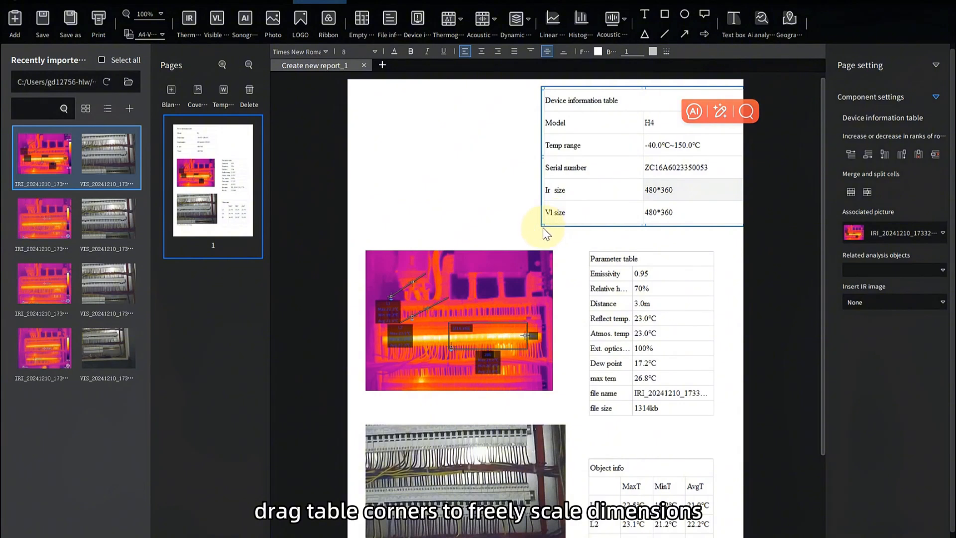
{"action": "left_click_drag", "start_coordinate": [541, 225], "coordinate": [577, 224]}
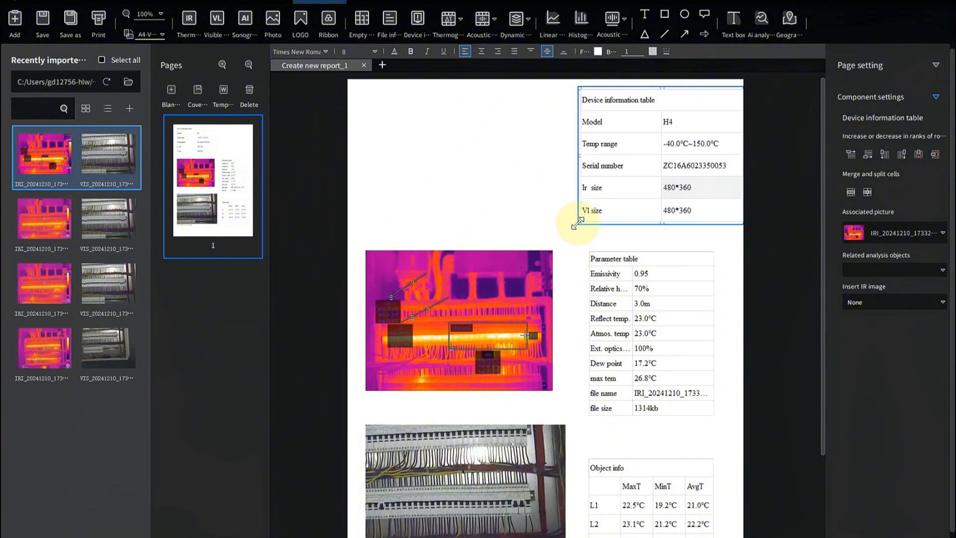
{"action": "left_click", "coordinate": [676, 149]}
{"action": "left_click", "coordinate": [735, 86]}
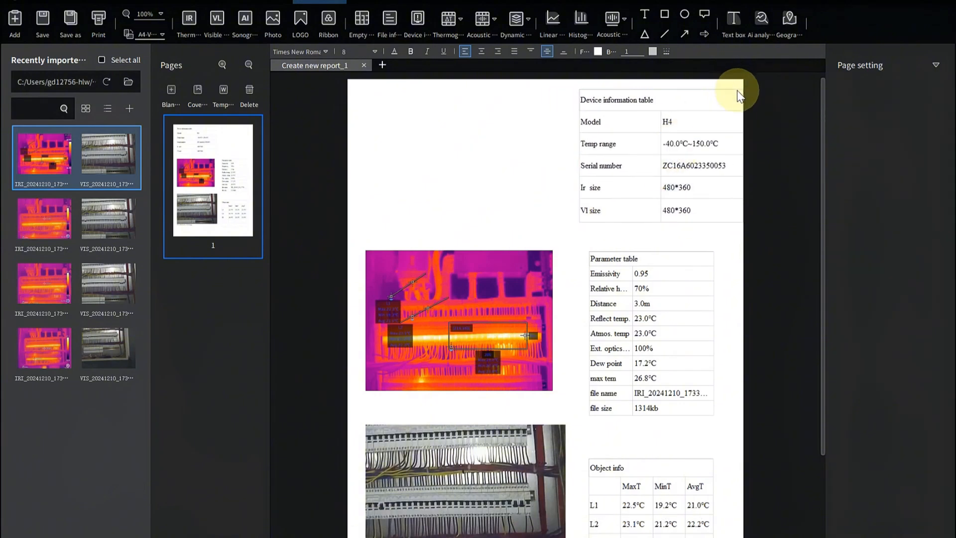
{"action": "left_click", "coordinate": [583, 94]}
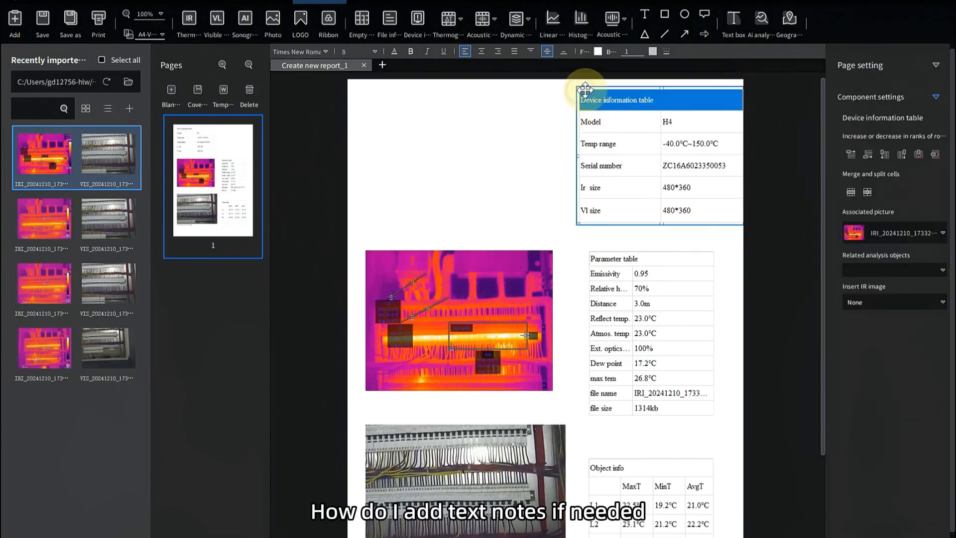
{"action": "left_click_drag", "start_coordinate": [584, 90], "coordinate": [575, 89]}
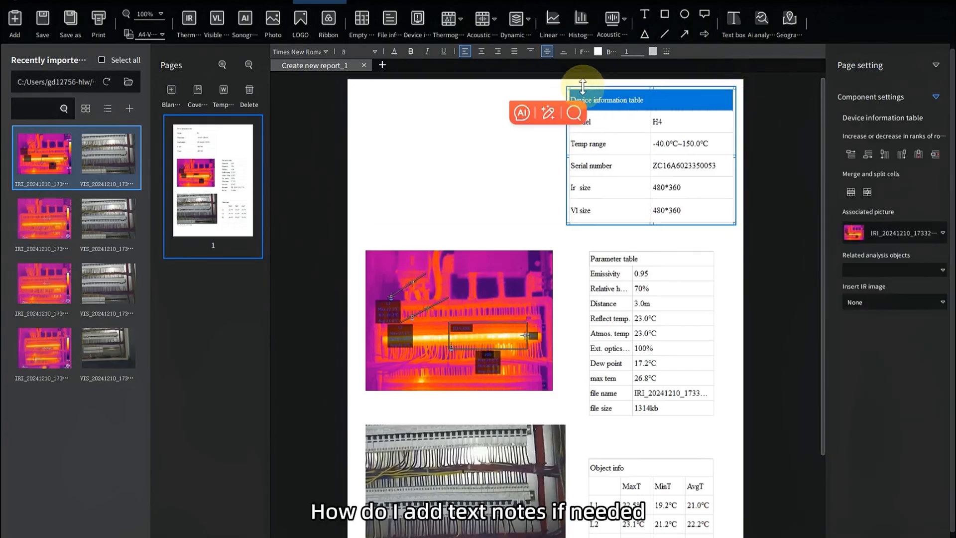
Add a text box in the blank area beside the Device information table and enter "tenplate".
{"action": "left_click", "coordinate": [735, 20]}
{"action": "left_click", "coordinate": [429, 151]}
{"action": "left_click_drag", "start_coordinate": [432, 157], "coordinate": [437, 190]}
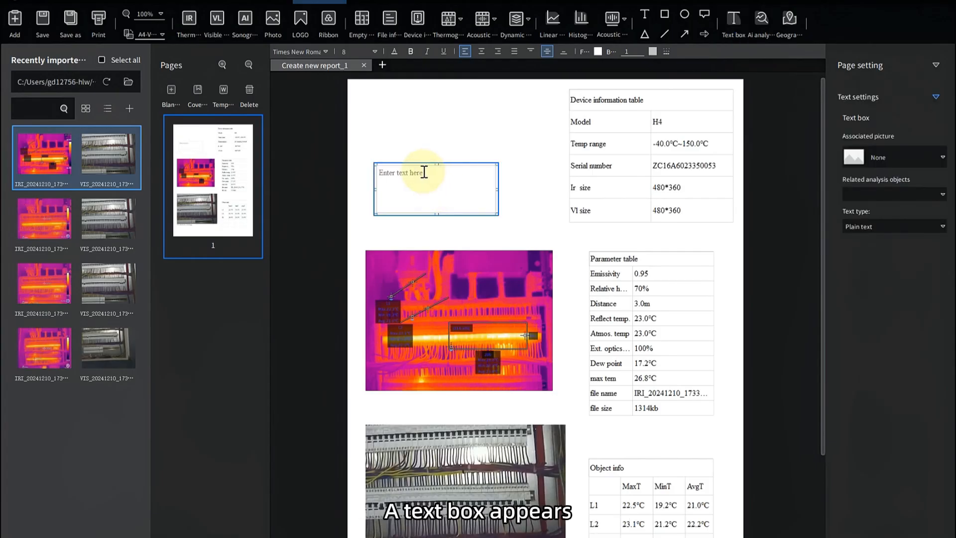
{"action": "type", "text": "tenplate"}
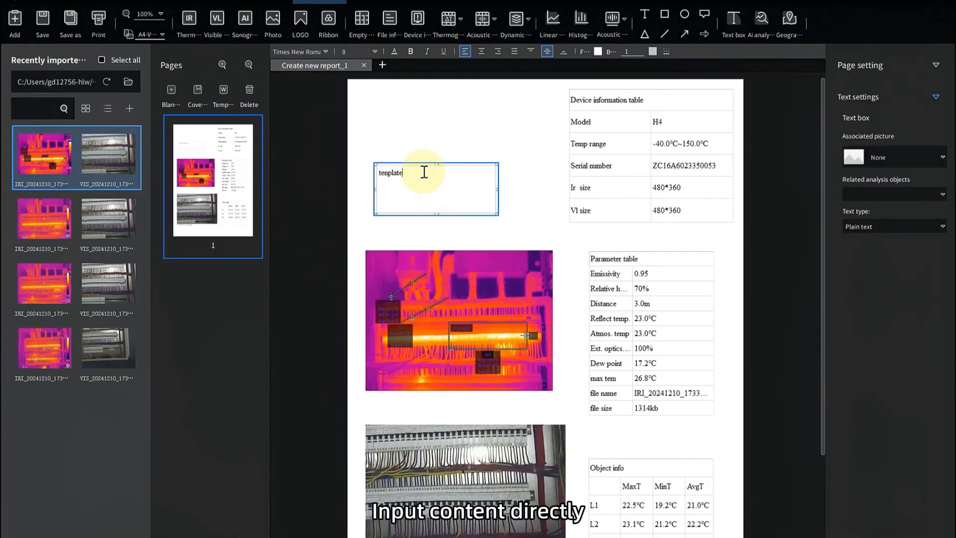
Set the text box's font size to 12 and correct its wording to "template".
{"action": "left_click", "coordinate": [369, 50]}
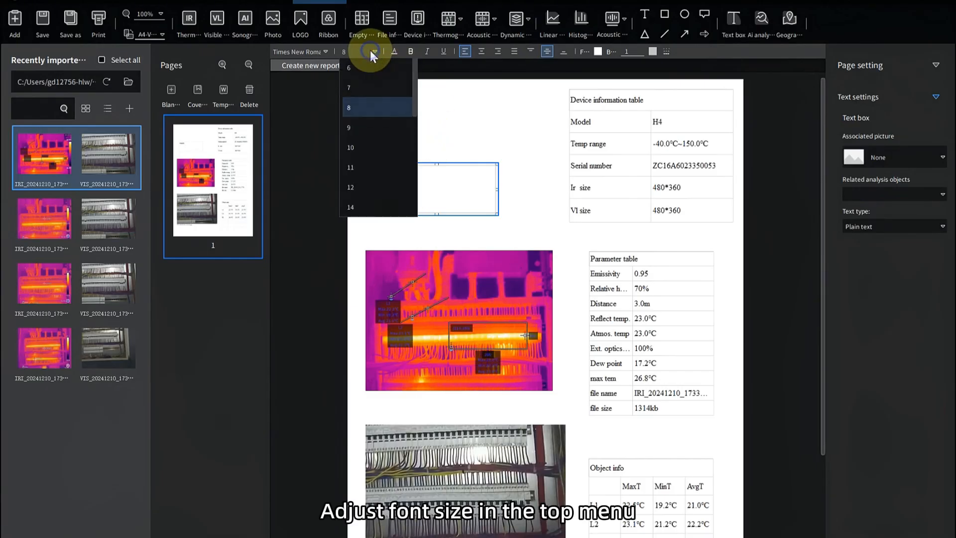
{"action": "left_click", "coordinate": [357, 229]}
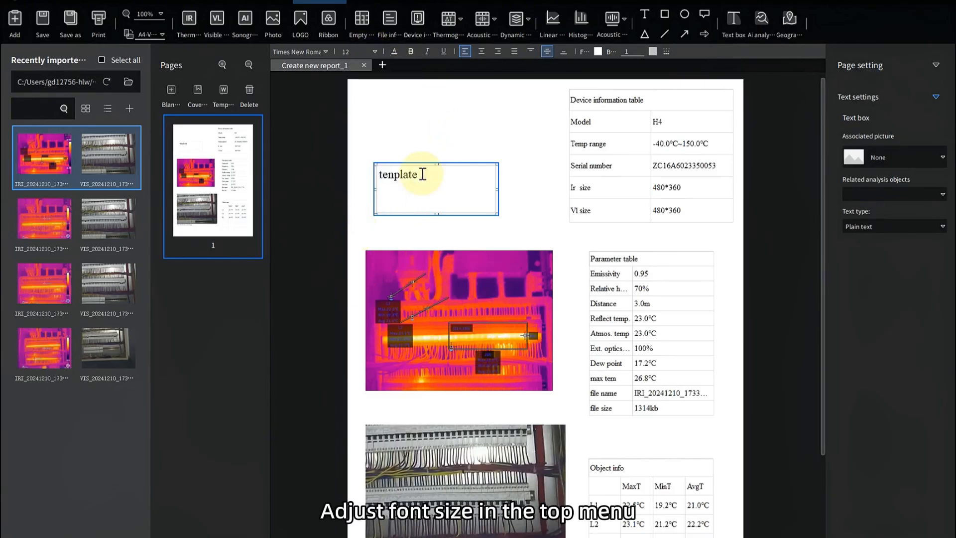
{"action": "left_click", "coordinate": [454, 160]}
{"action": "left_click", "coordinate": [459, 182]}
Color the text box's "template" text dark red (#aa0000) and make it bold and italic.
{"action": "left_click", "coordinate": [394, 51]}
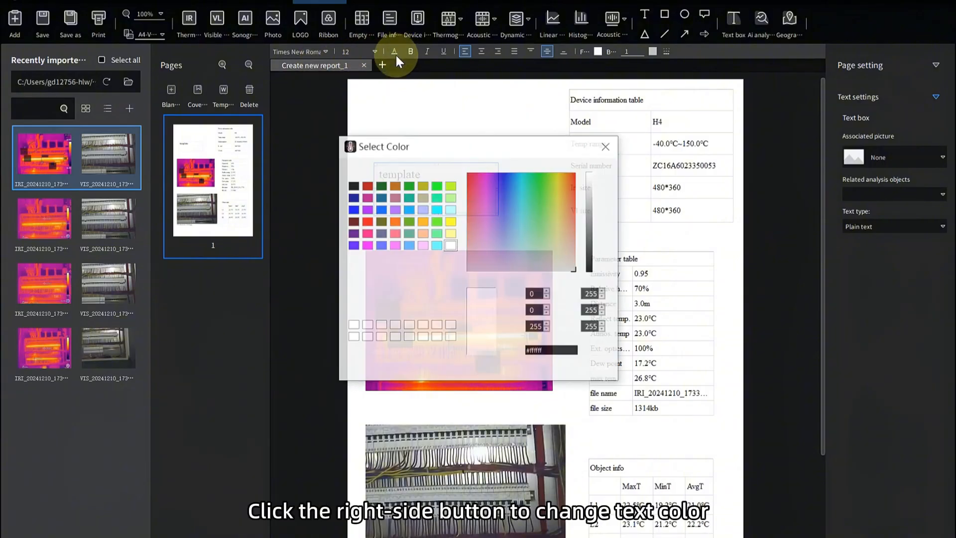
{"action": "left_click", "coordinate": [368, 187]}
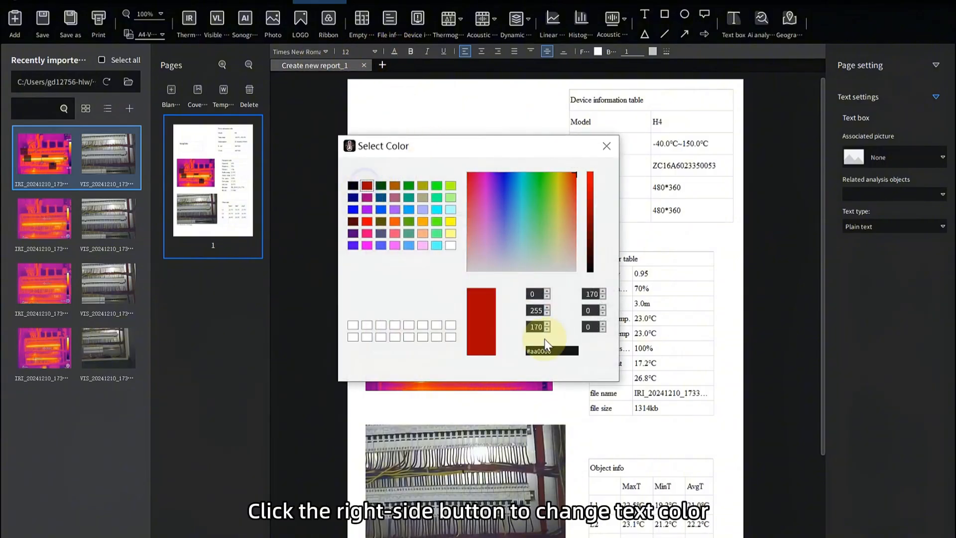
{"action": "left_click", "coordinate": [577, 369]}
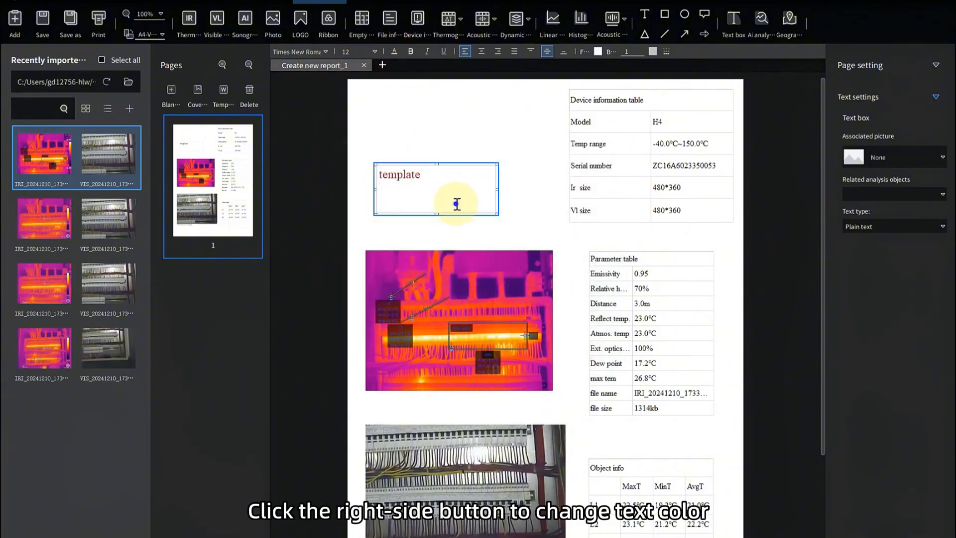
{"action": "left_click", "coordinate": [411, 51]}
{"action": "left_click", "coordinate": [427, 52]}
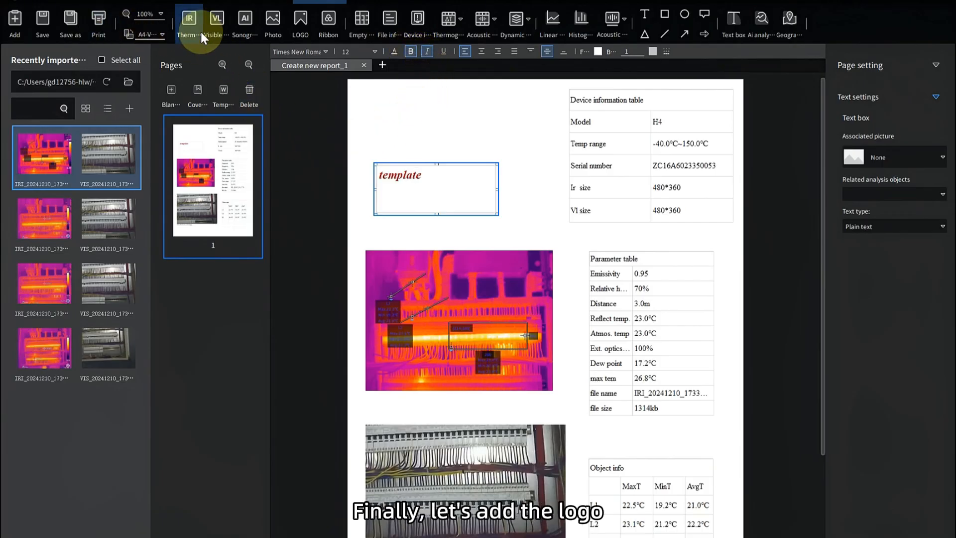
Place a logo component above the "template" text box and load the desktop picture Logo.png into it.
{"action": "left_click", "coordinate": [301, 25]}
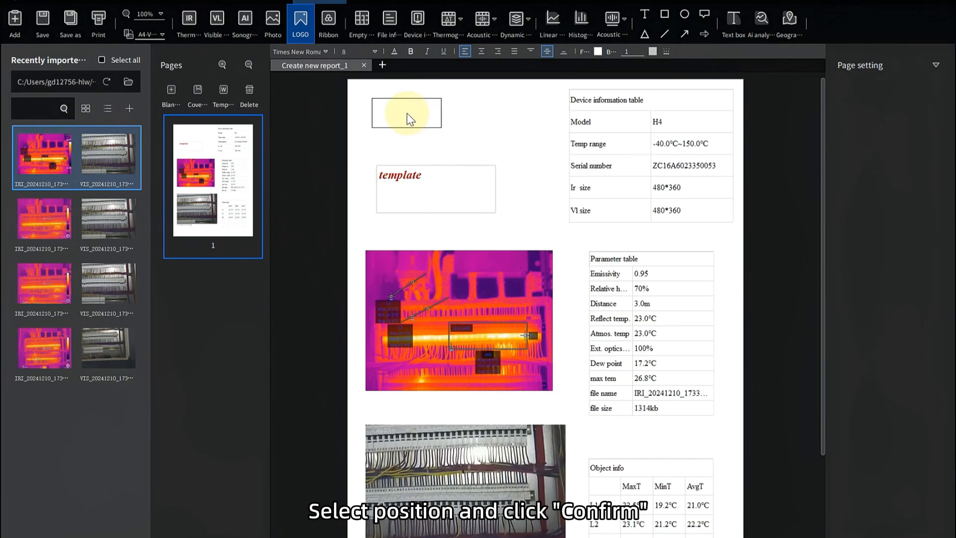
{"action": "left_click", "coordinate": [407, 113]}
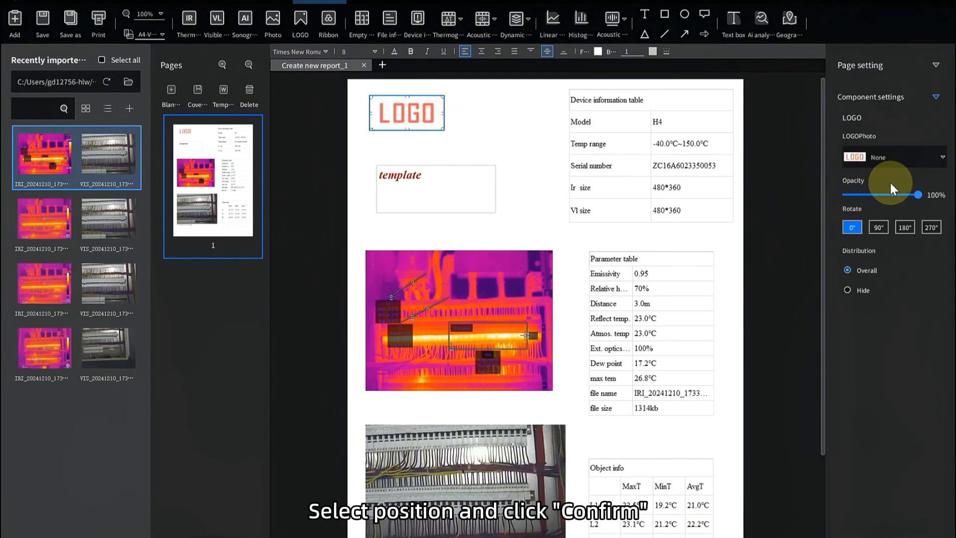
{"action": "left_click", "coordinate": [913, 158]}
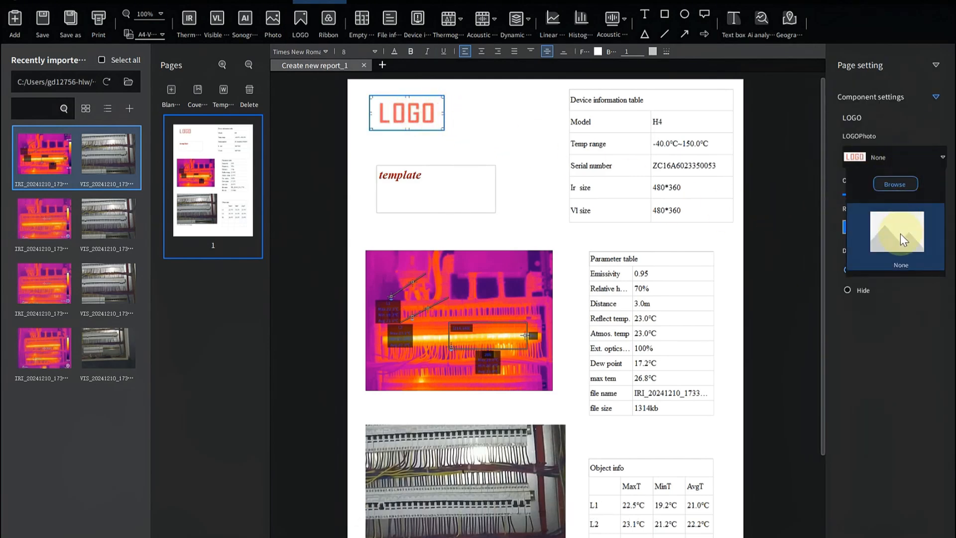
{"action": "left_click", "coordinate": [897, 215]}
{"action": "left_click", "coordinate": [428, 199]}
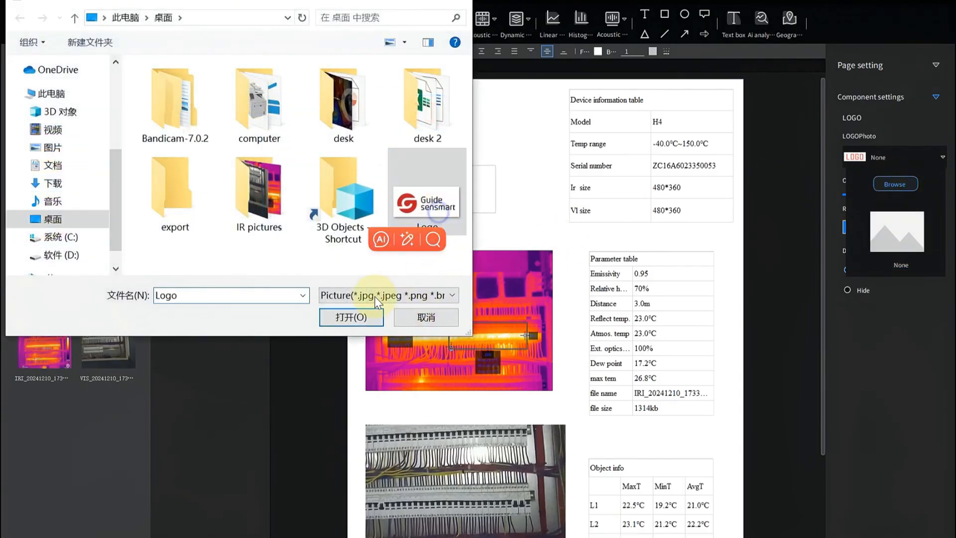
{"action": "left_click", "coordinate": [367, 317]}
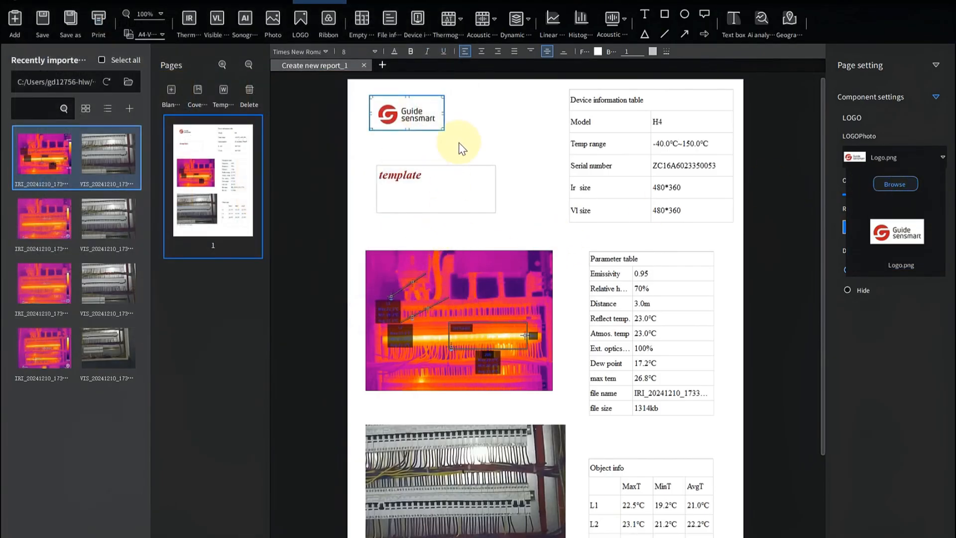
Show the header and footer on all pages and enter "template" as the header text.
{"action": "left_click", "coordinate": [908, 65]}
{"action": "left_click", "coordinate": [936, 65]}
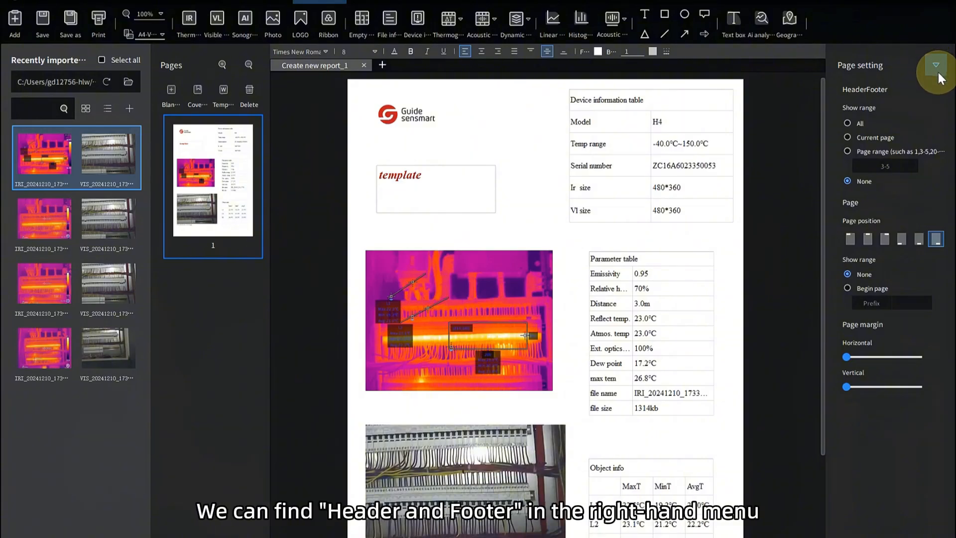
{"action": "left_click", "coordinate": [847, 123]}
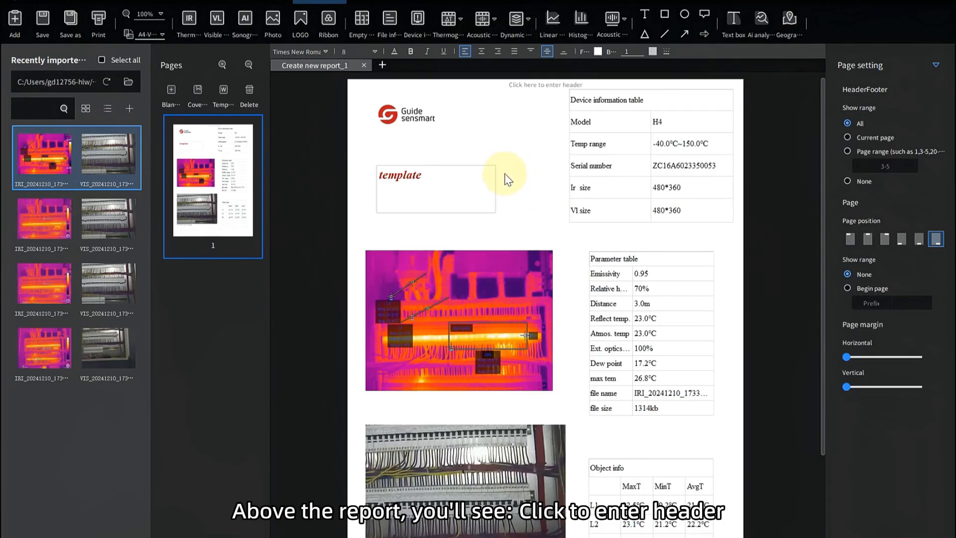
{"action": "left_click", "coordinate": [550, 85]}
{"action": "type", "text": "tem"}
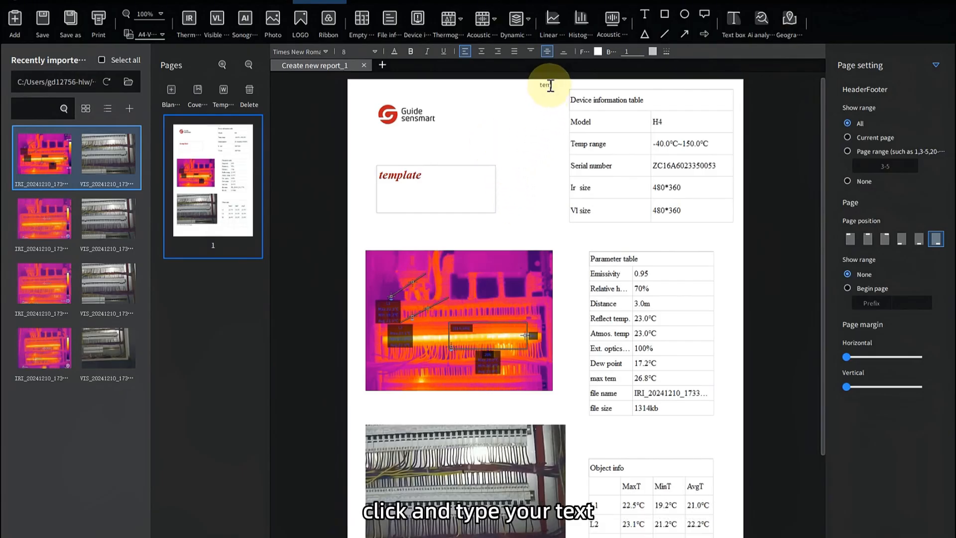
{"action": "type", "text": "plate"}
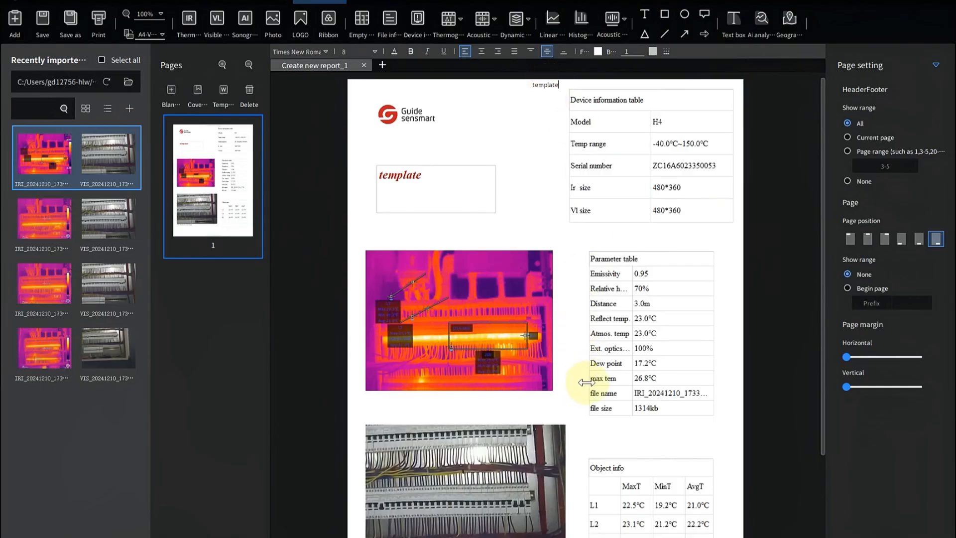
Enter "template" as the footer text and turn on page numbering beginning at page 1.
{"action": "scroll", "coordinate": [647, 426], "scroll_direction": "down", "scroll_amount": 2}
{"action": "scroll", "coordinate": [649, 426], "scroll_direction": "down", "scroll_amount": 1}
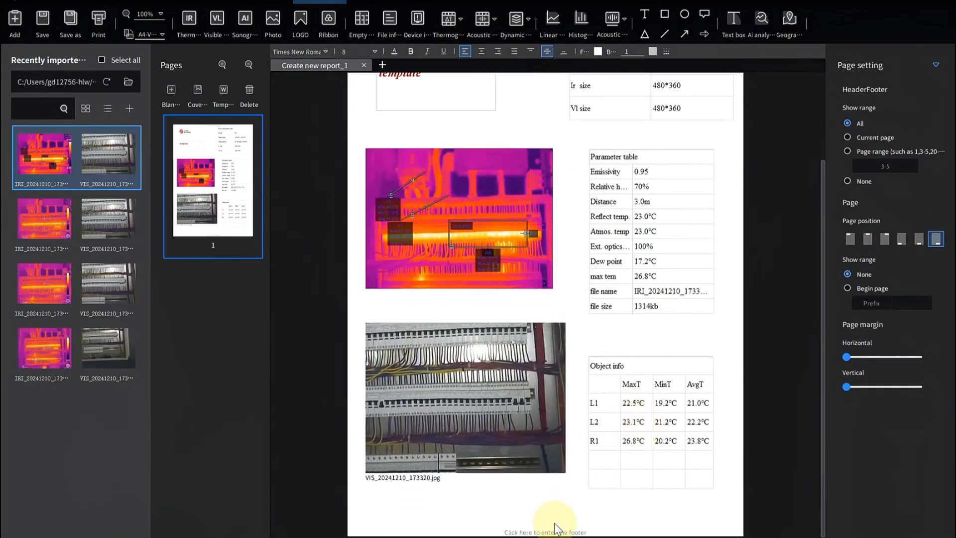
{"action": "left_click", "coordinate": [561, 533]}
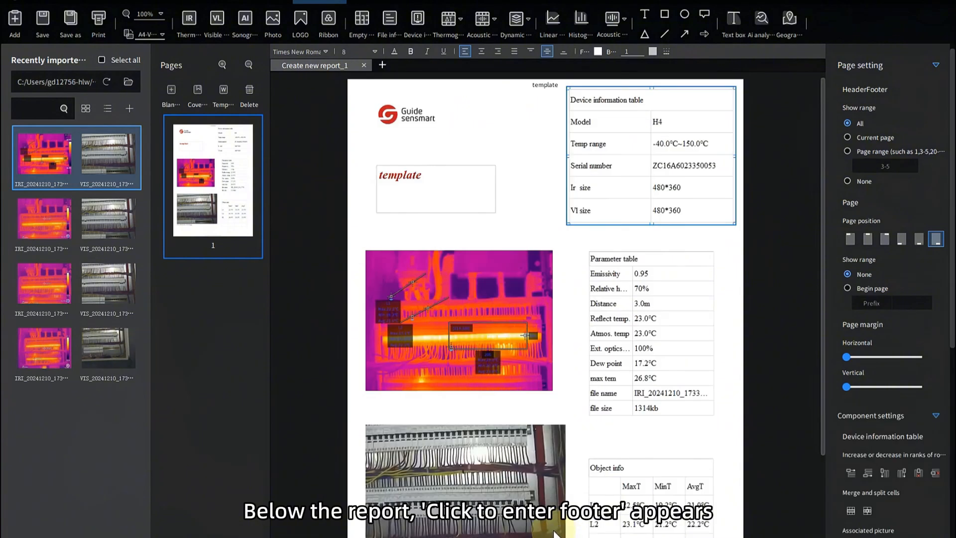
{"action": "scroll", "coordinate": [633, 321], "scroll_direction": "down", "scroll_amount": 3}
{"action": "left_click", "coordinate": [570, 532]}
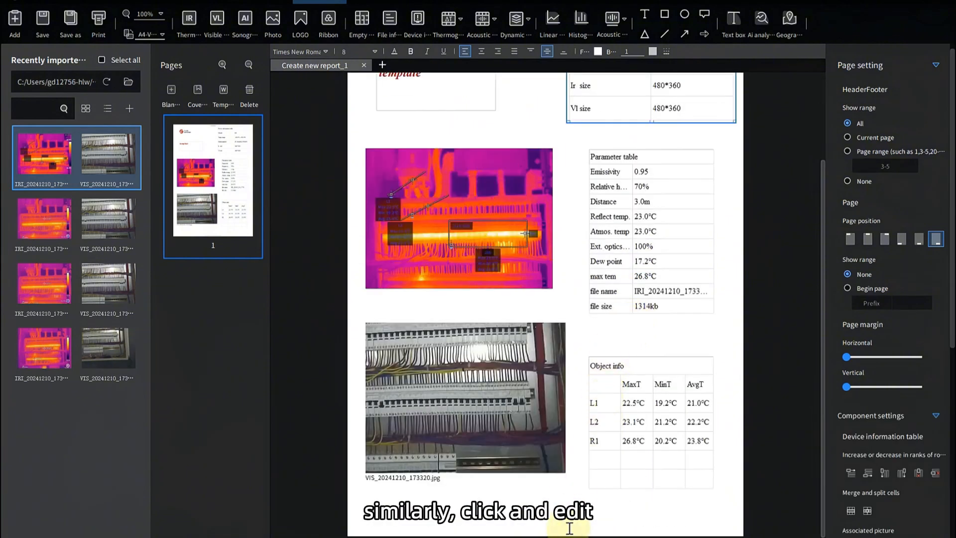
{"action": "type", "text": "template"}
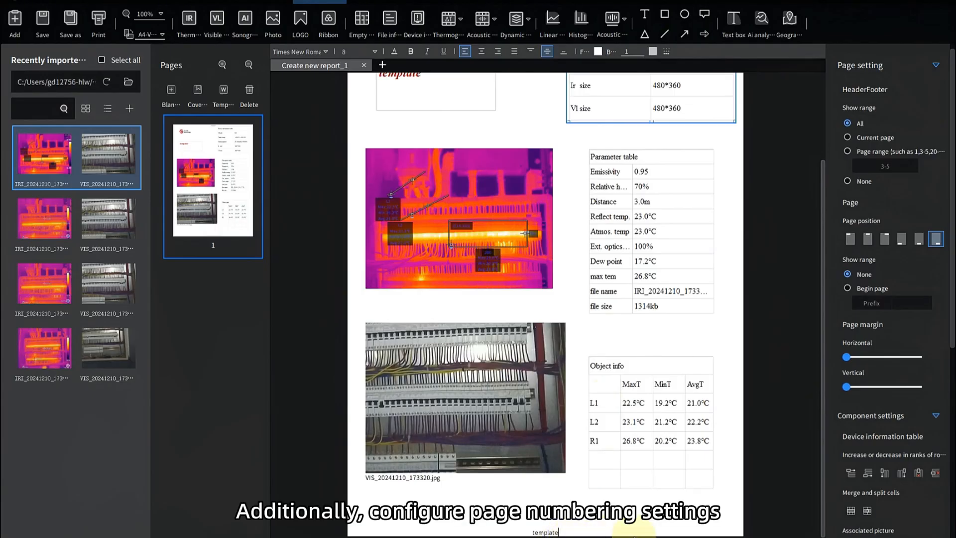
{"action": "left_click", "coordinate": [848, 288]}
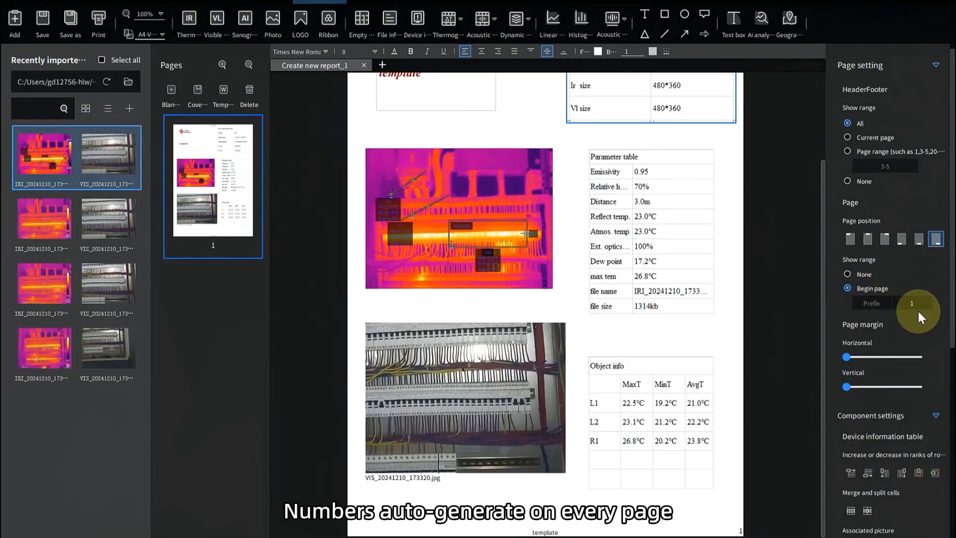
Save the finished report to the desktop as a Word document named "template".
{"action": "left_click", "coordinate": [906, 303]}
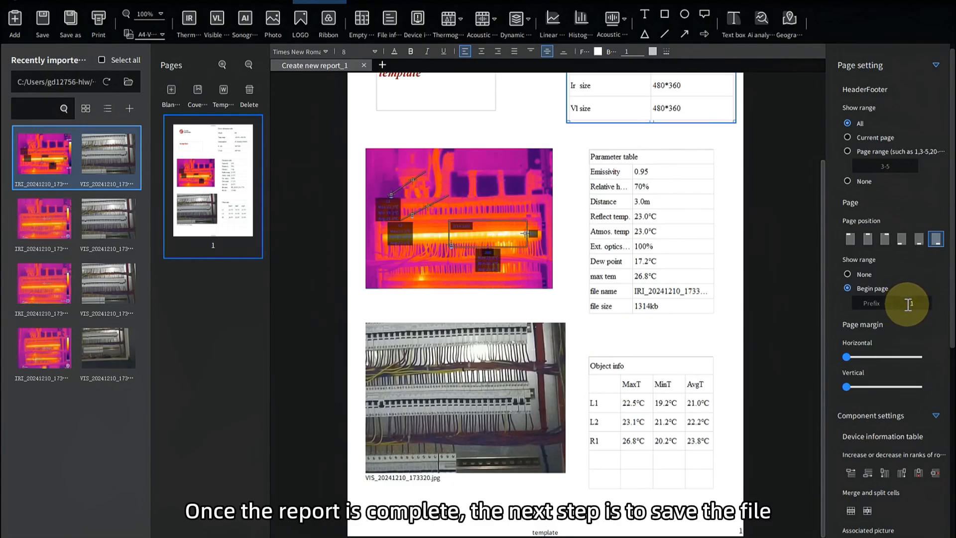
{"action": "left_click", "coordinate": [71, 23]}
{"action": "left_click", "coordinate": [89, 77]}
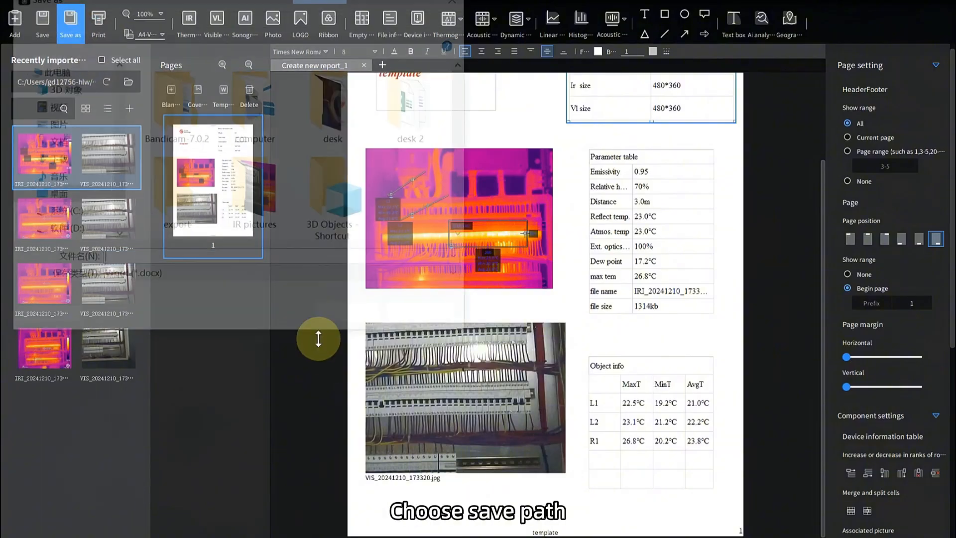
{"action": "left_click", "coordinate": [154, 260]}
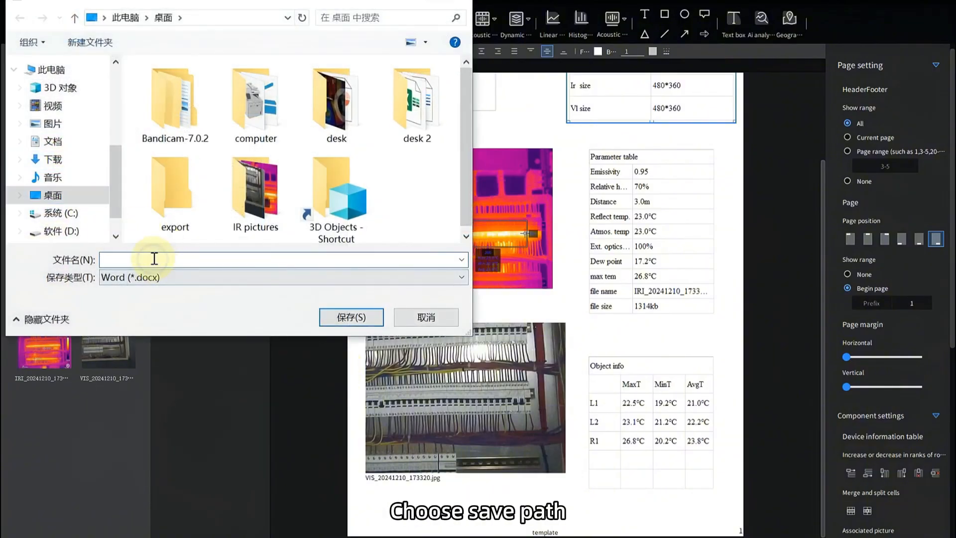
{"action": "type", "text": "template"}
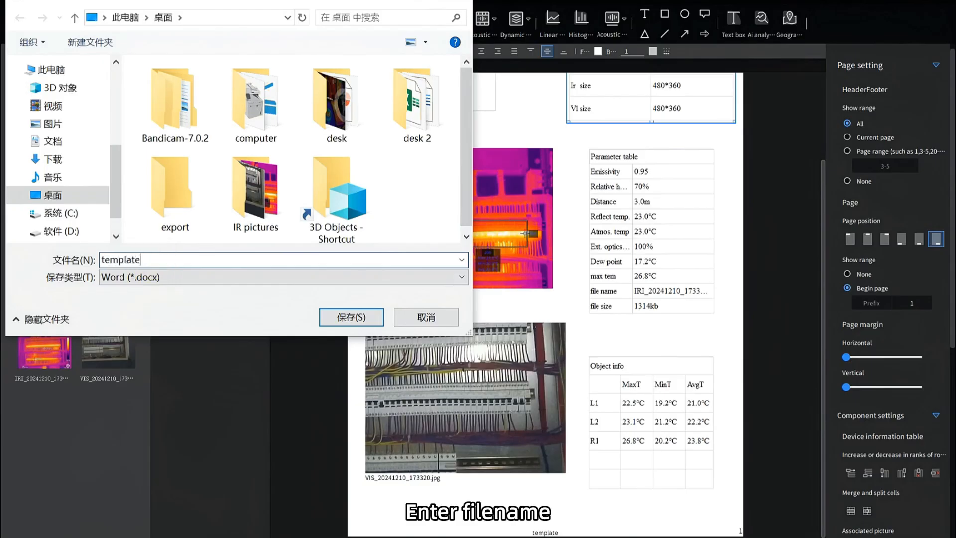
{"action": "left_click", "coordinate": [349, 317]}
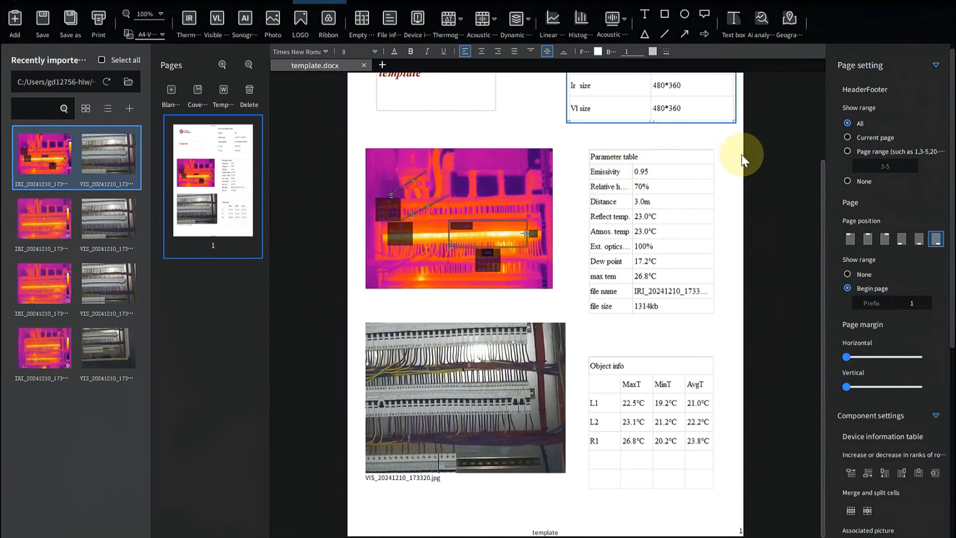
Open the saved "template" document from the desktop in Word and examine the exported report's content.
{"action": "left_click", "coordinate": [902, 1]}
{"action": "double_click", "coordinate": [149, 406]}
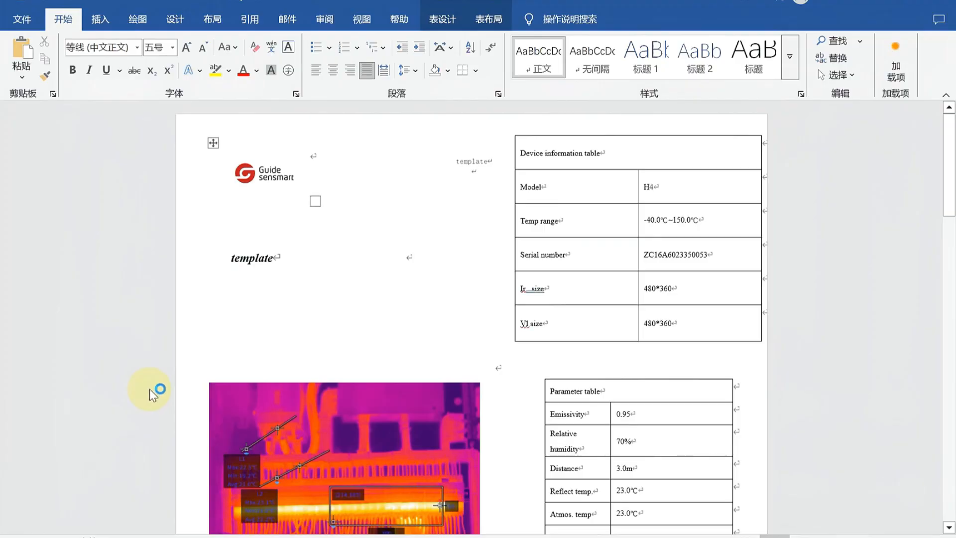
{"action": "scroll", "coordinate": [259, 461], "scroll_direction": "down", "scroll_amount": 10}
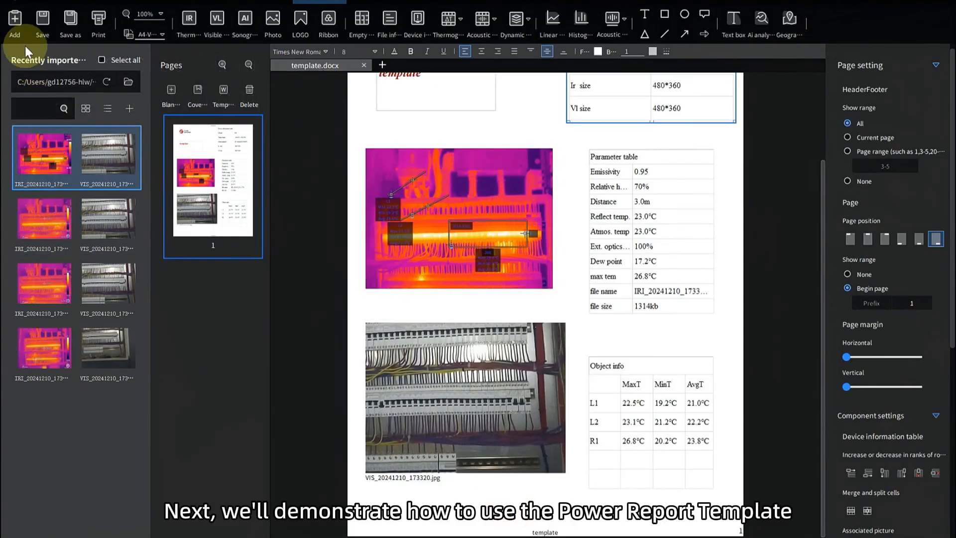
Generate one report from the Content page_3 template and place the infrared image IRI_20241210_173320.jpg in its thermogram frame.
{"action": "left_click", "coordinate": [13, 25]}
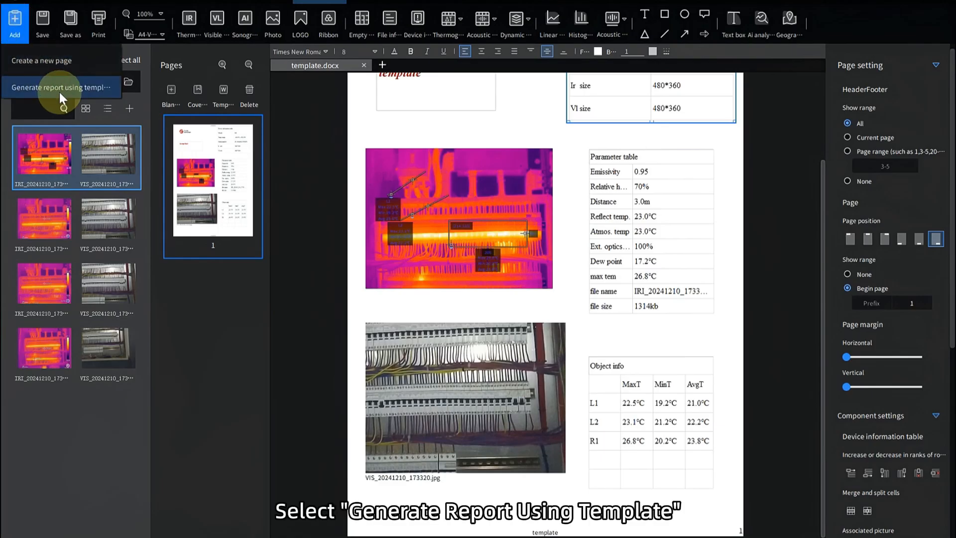
{"action": "left_click", "coordinate": [59, 89]}
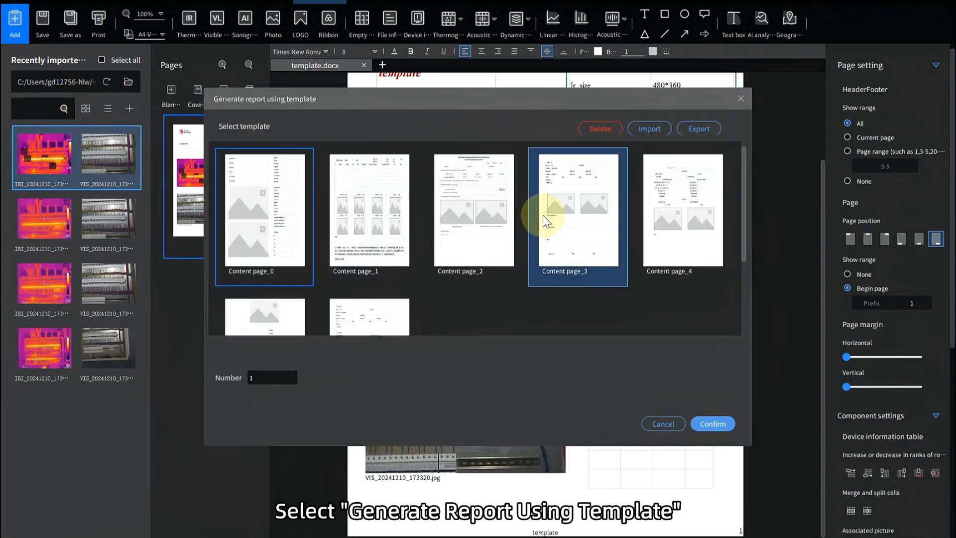
{"action": "left_click", "coordinate": [562, 218]}
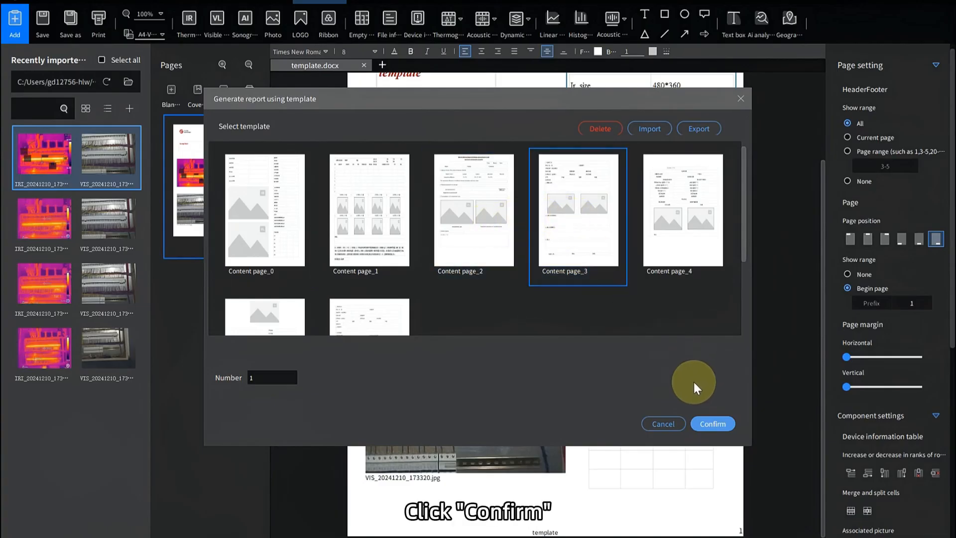
{"action": "left_click", "coordinate": [711, 423]}
{"action": "left_click_drag", "start_coordinate": [35, 157], "coordinate": [468, 311]}
{"action": "left_click_drag", "start_coordinate": [636, 322], "coordinate": [637, 320]}
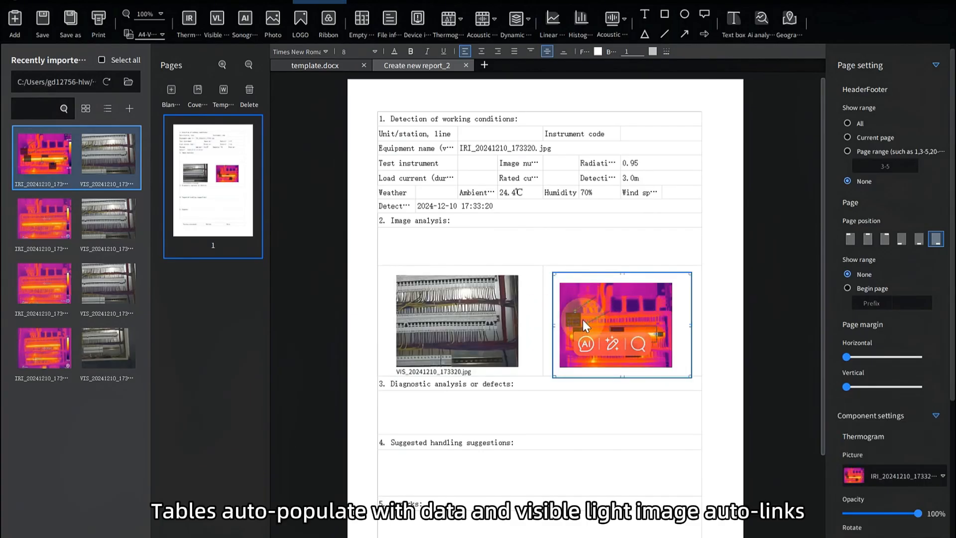
Run AI analysis on the report's infrared image for objects L1 and R1, with detection target Oil immersed transformer, Body and casing.
{"action": "scroll", "coordinate": [433, 337], "scroll_direction": "down", "scroll_amount": 3}
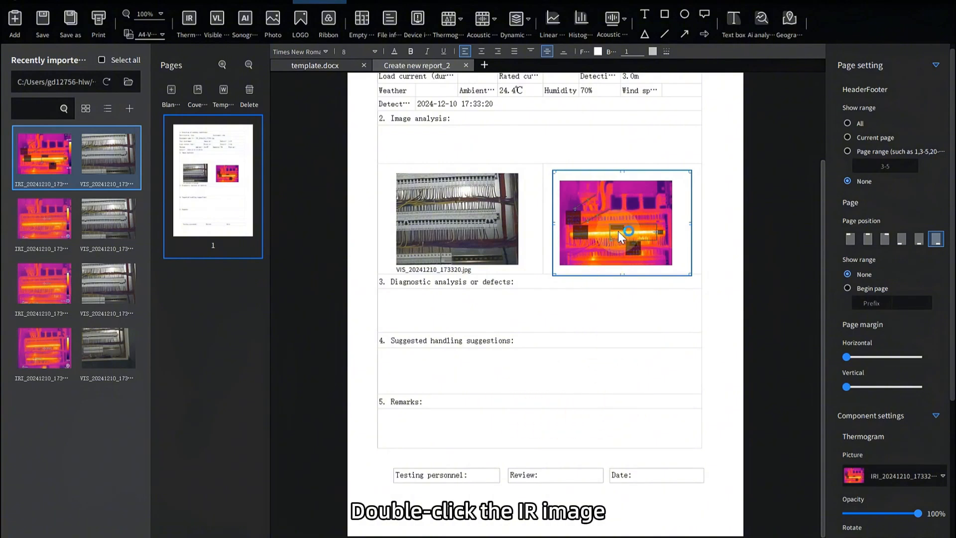
{"action": "scroll", "coordinate": [618, 238], "scroll_direction": "up", "scroll_amount": 3}
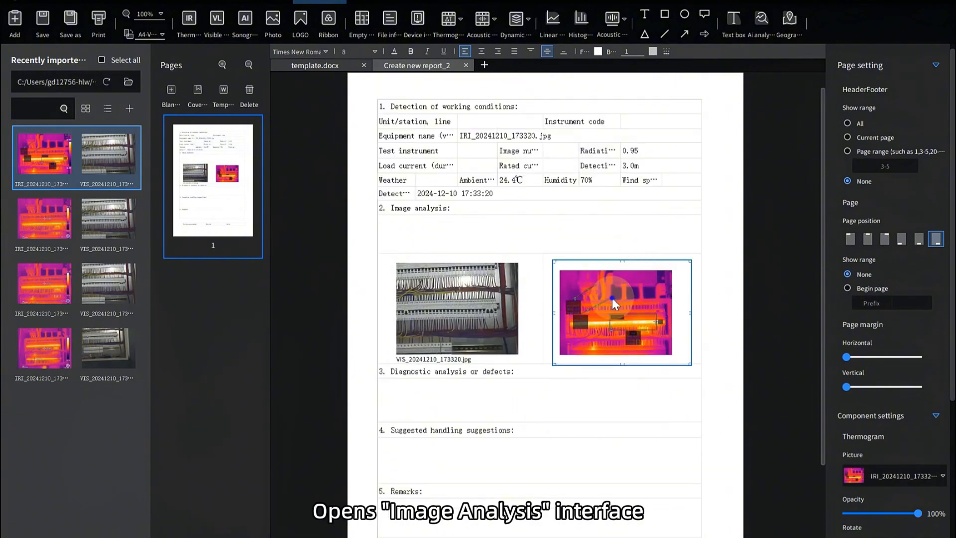
{"action": "double_click", "coordinate": [613, 299]}
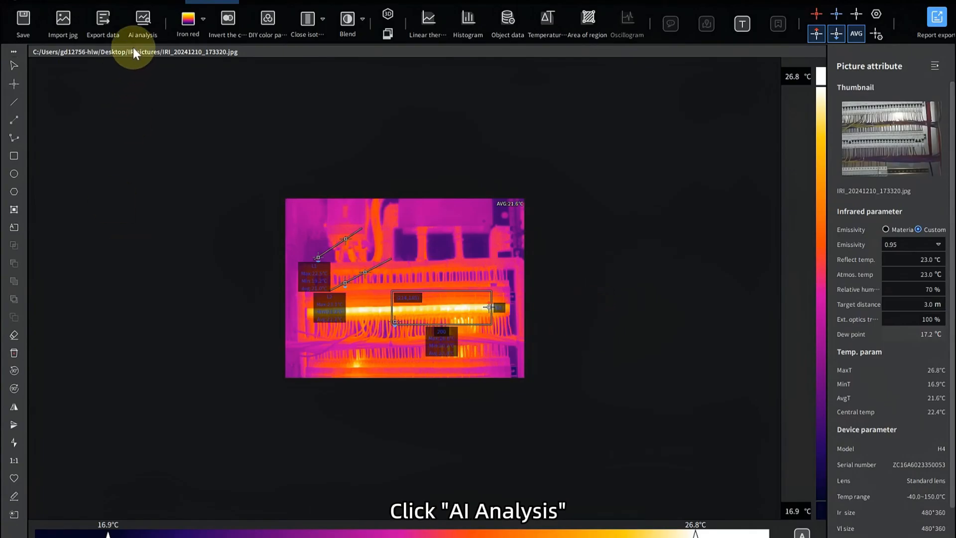
{"action": "left_click", "coordinate": [156, 25]}
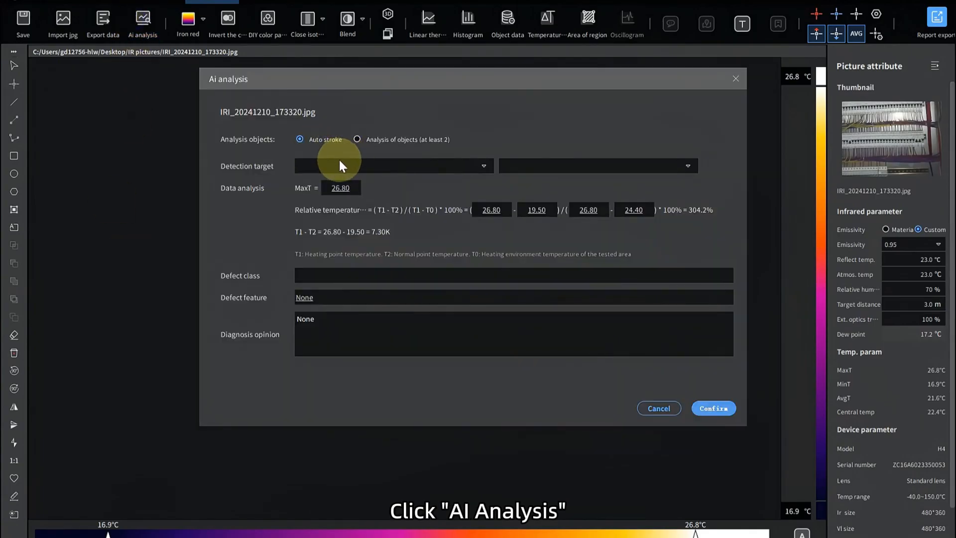
{"action": "left_click", "coordinate": [357, 140]}
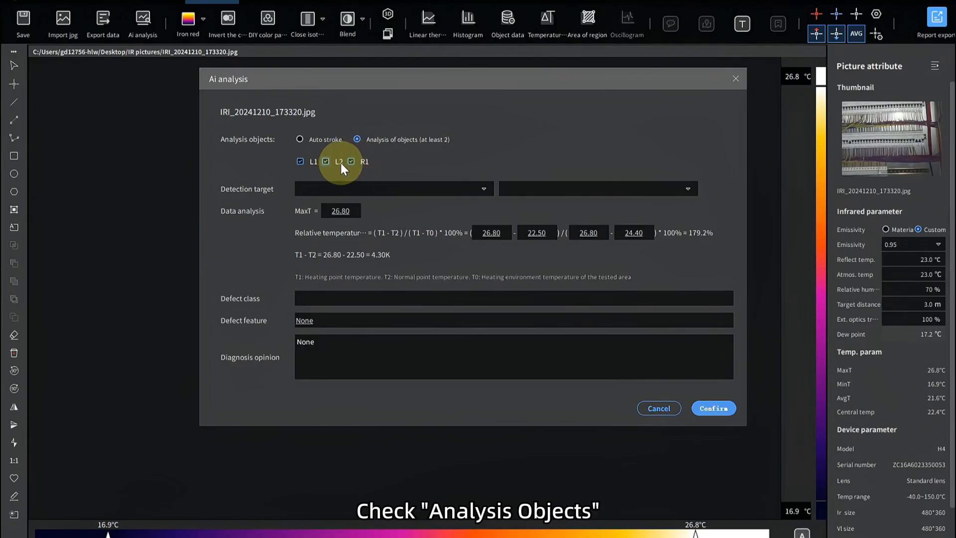
{"action": "left_click", "coordinate": [429, 192]}
{"action": "left_click", "coordinate": [401, 231]}
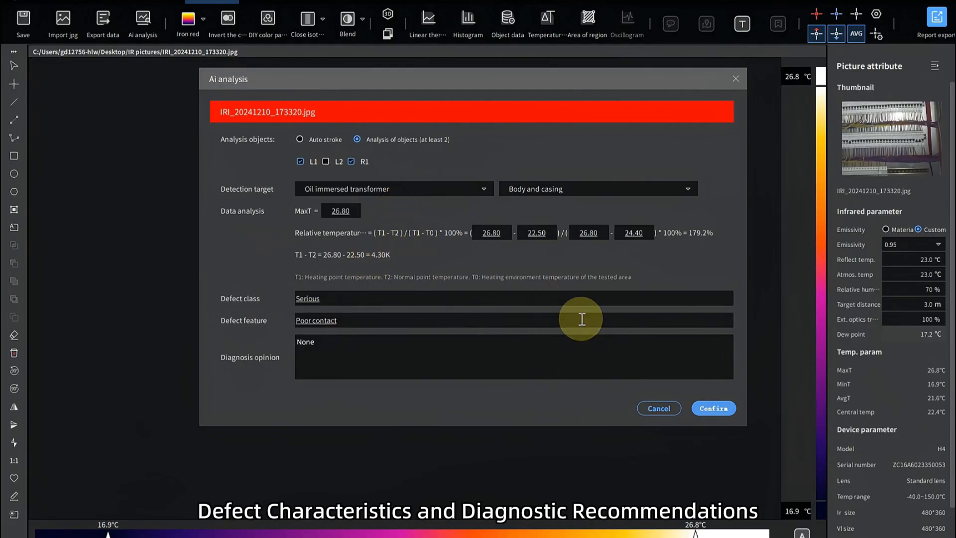
{"action": "left_click", "coordinate": [716, 412]}
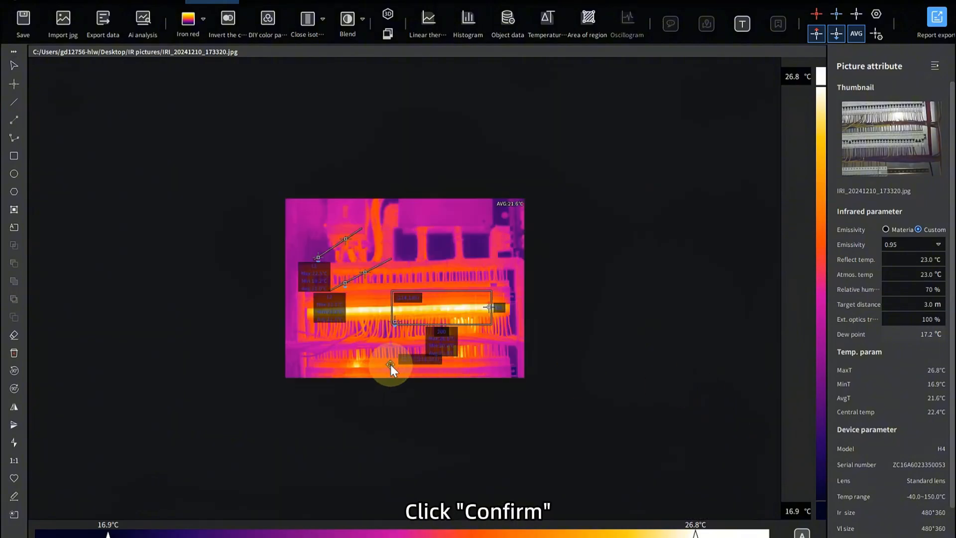
{"action": "left_click", "coordinate": [319, 2]}
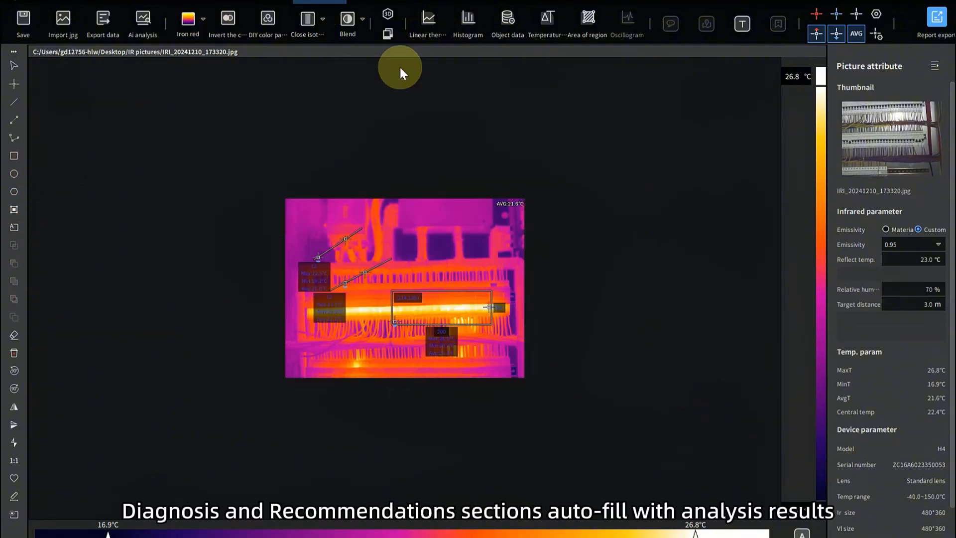
Enter "all is normal" in the report's Remarks section.
{"action": "scroll", "coordinate": [437, 449], "scroll_direction": "down", "scroll_amount": 3}
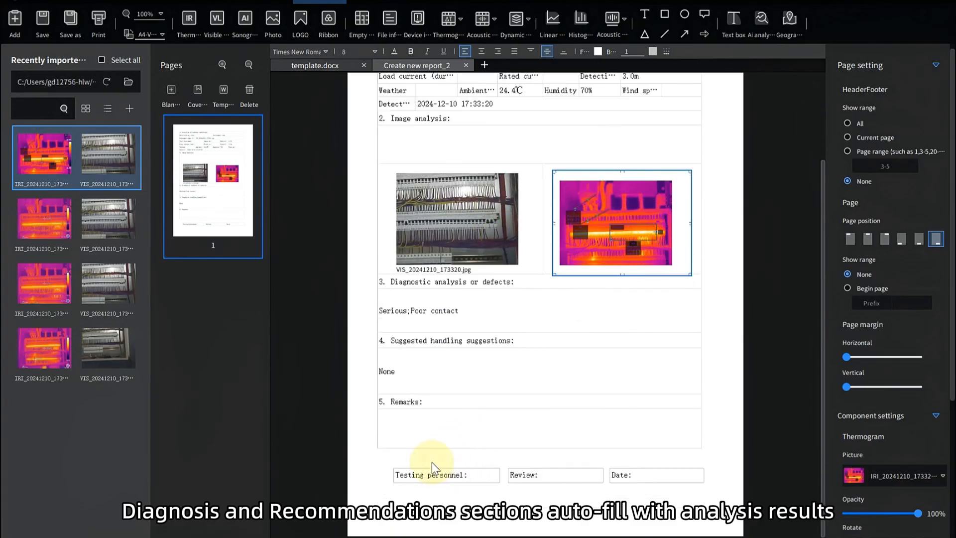
{"action": "left_click", "coordinate": [413, 422]}
{"action": "left_click", "coordinate": [403, 420]}
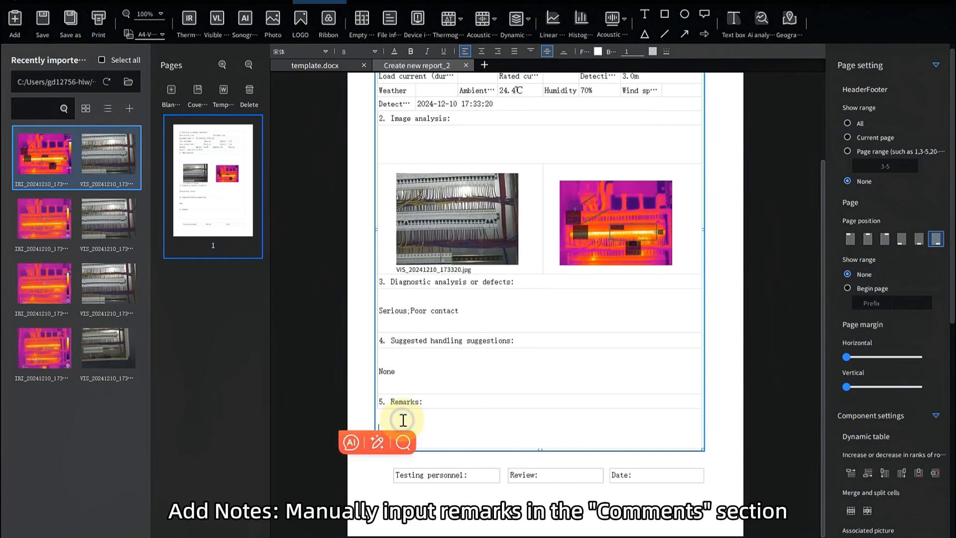
{"action": "type", "text": "all is"}
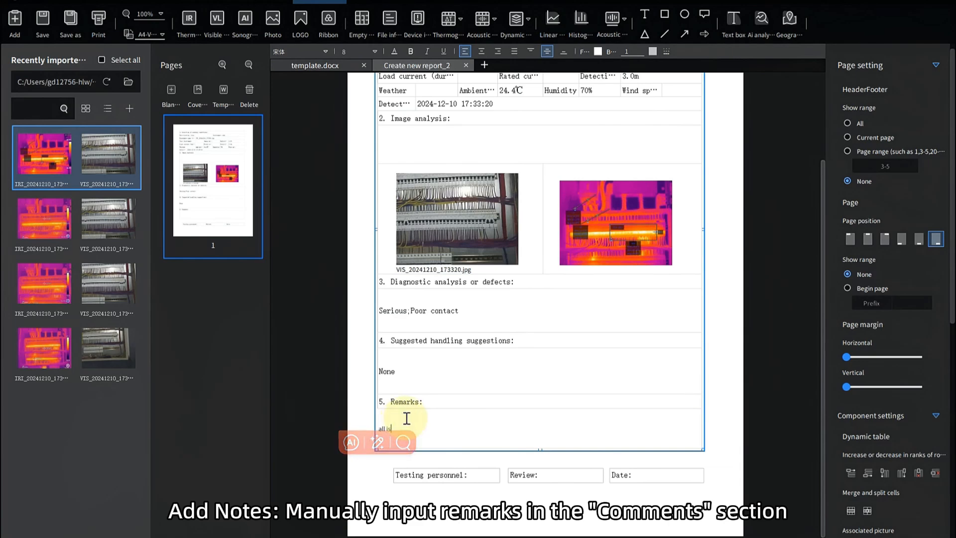
{"action": "type", "text": " normal"}
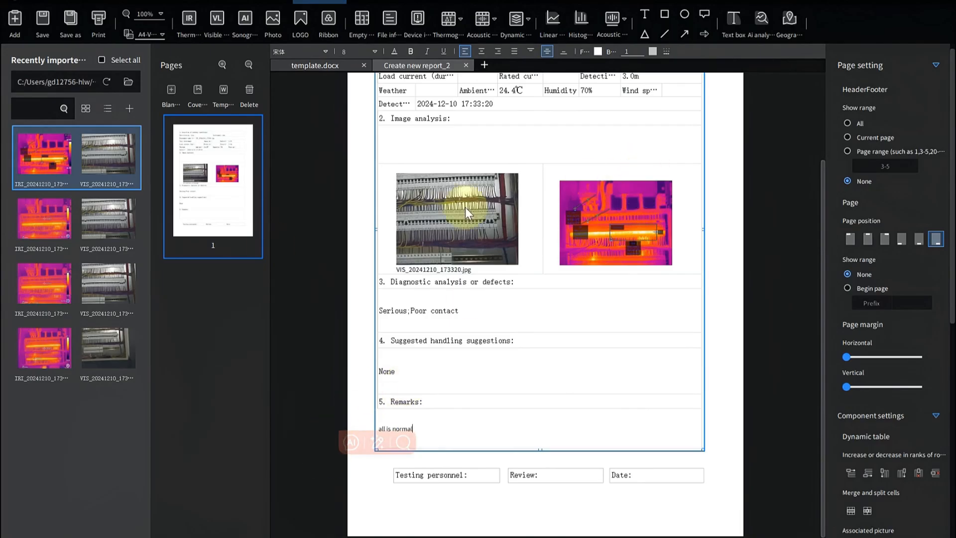
{"action": "left_click", "coordinate": [671, 144]}
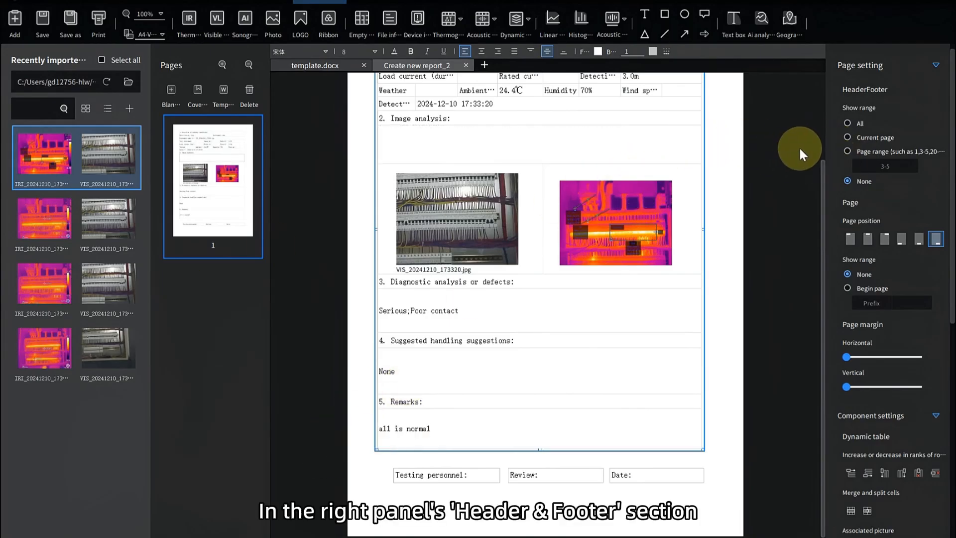
Show the new report's header and footer on all pages and enter "template" as its header.
{"action": "left_click", "coordinate": [847, 123]}
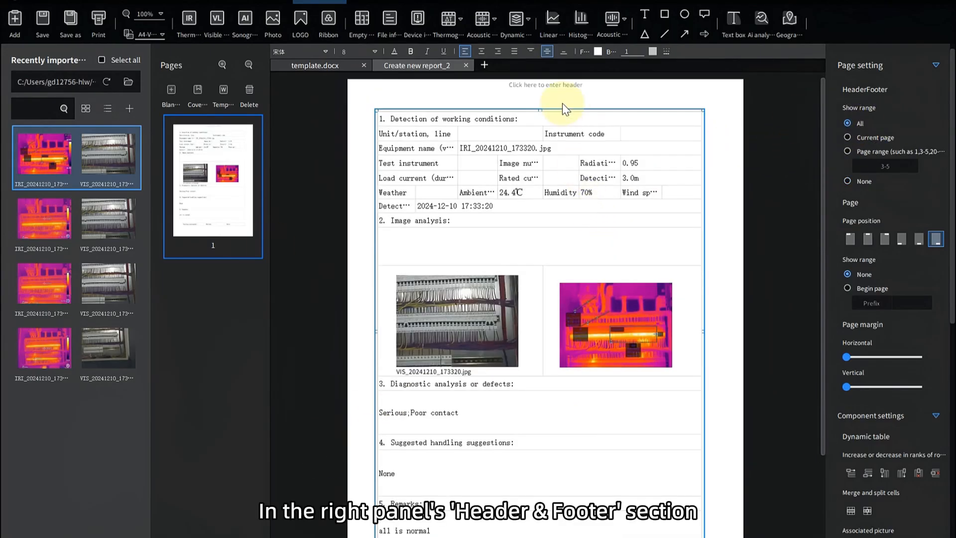
{"action": "left_click", "coordinate": [561, 78]}
{"action": "type", "text": "template"}
{"action": "scroll", "coordinate": [533, 302], "scroll_direction": "down", "scroll_amount": 3}
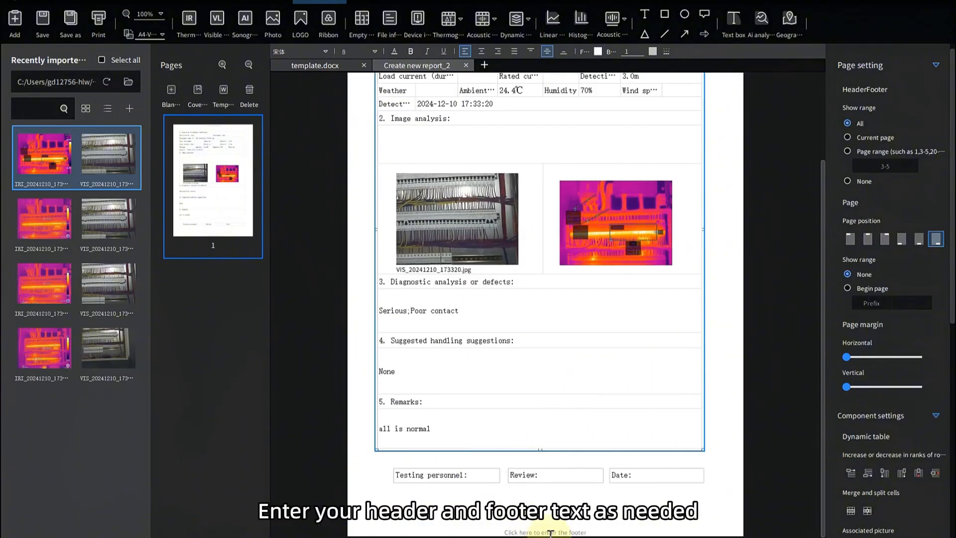
{"action": "scroll", "coordinate": [550, 531], "scroll_direction": "up", "scroll_amount": 2}
{"action": "type", "text": "emp"}
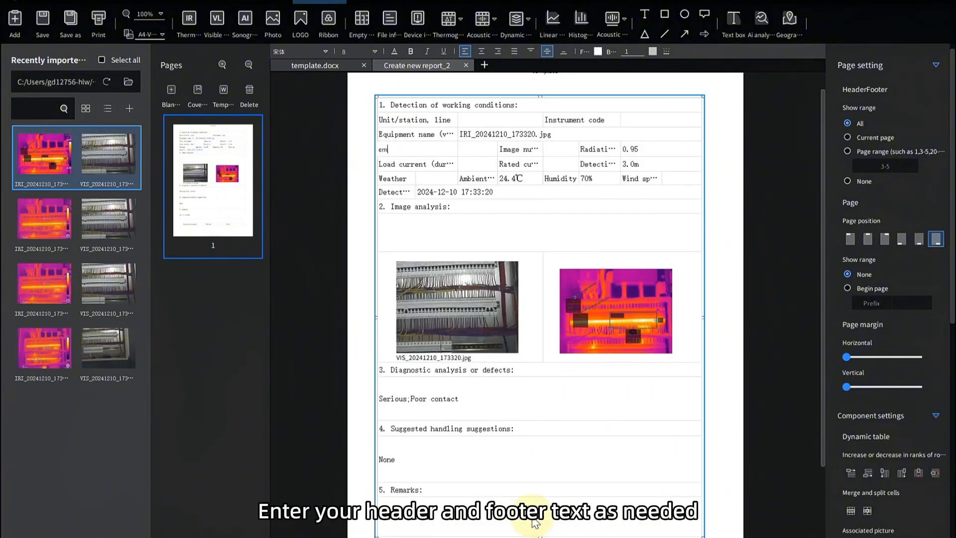
Enter "template" as the new report's footer and turn on page numbering starting at page 1.
{"action": "scroll", "coordinate": [535, 523], "scroll_direction": "down", "scroll_amount": 3}
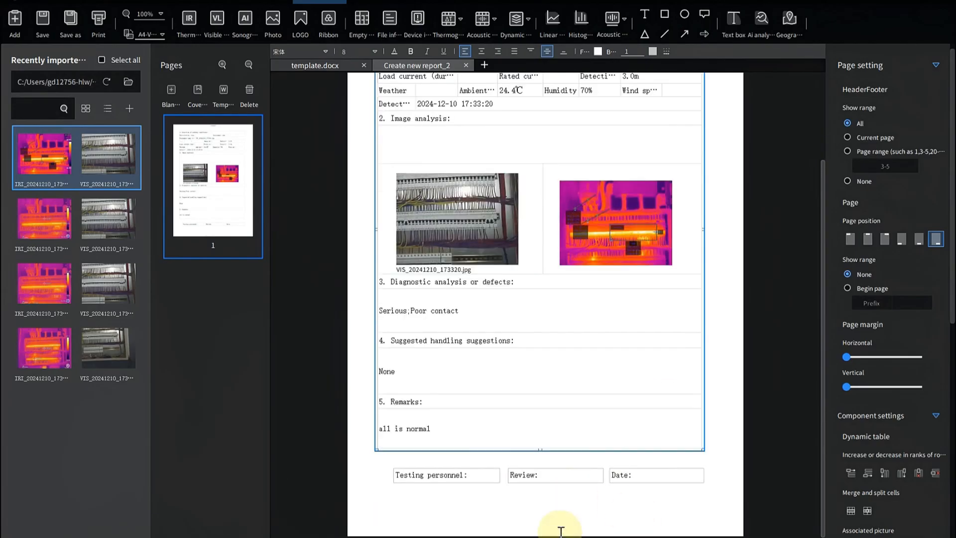
{"action": "left_click", "coordinate": [561, 532]}
{"action": "type", "text": "template"}
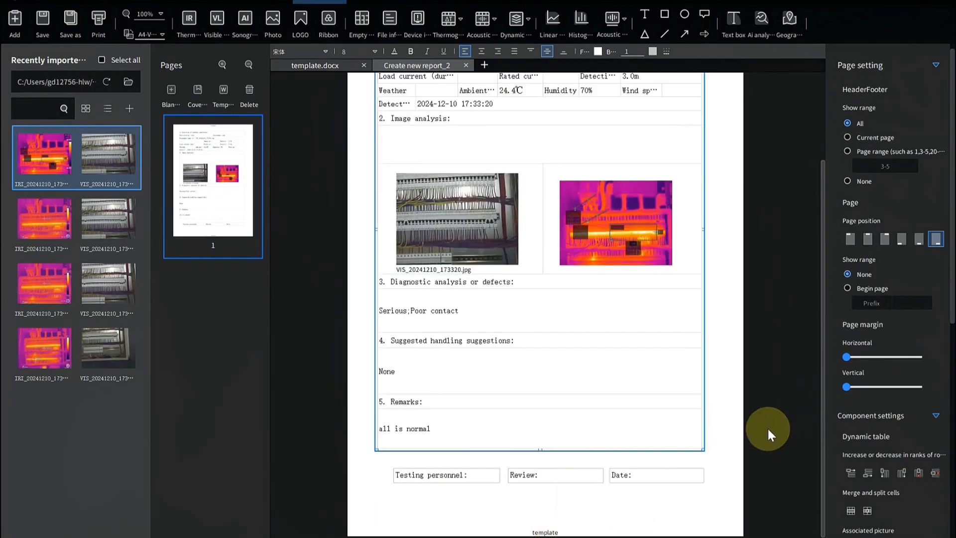
{"action": "left_click", "coordinate": [857, 290]}
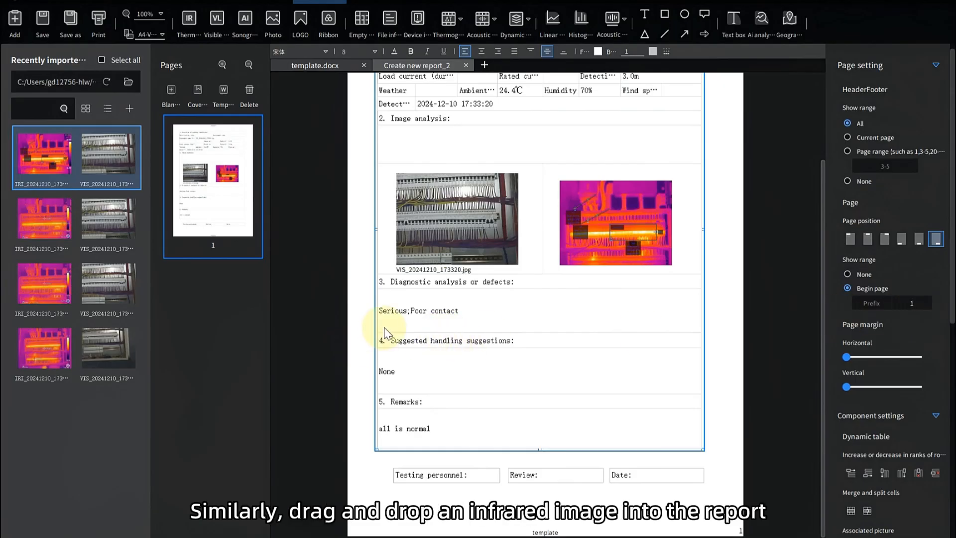
Place a logo component above the working conditions table and load the desktop picture Logo.png into it.
{"action": "scroll", "coordinate": [457, 265], "scroll_direction": "up", "scroll_amount": 3}
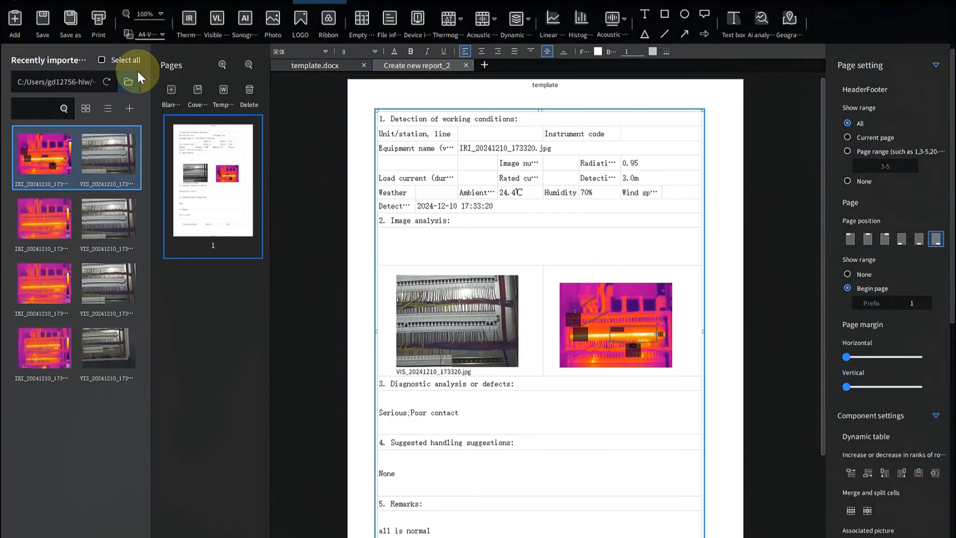
{"action": "left_click", "coordinate": [308, 25]}
{"action": "left_click", "coordinate": [384, 87]}
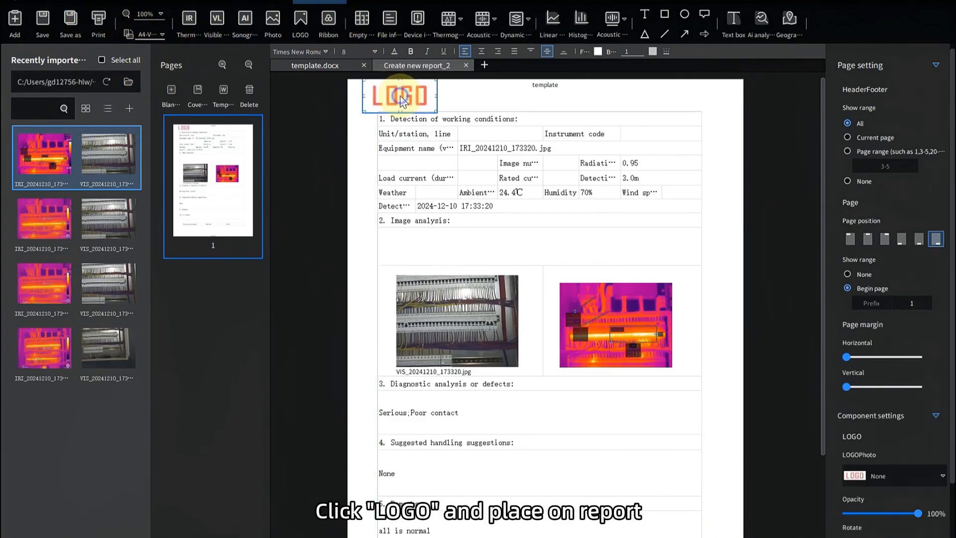
{"action": "left_click", "coordinate": [922, 477]}
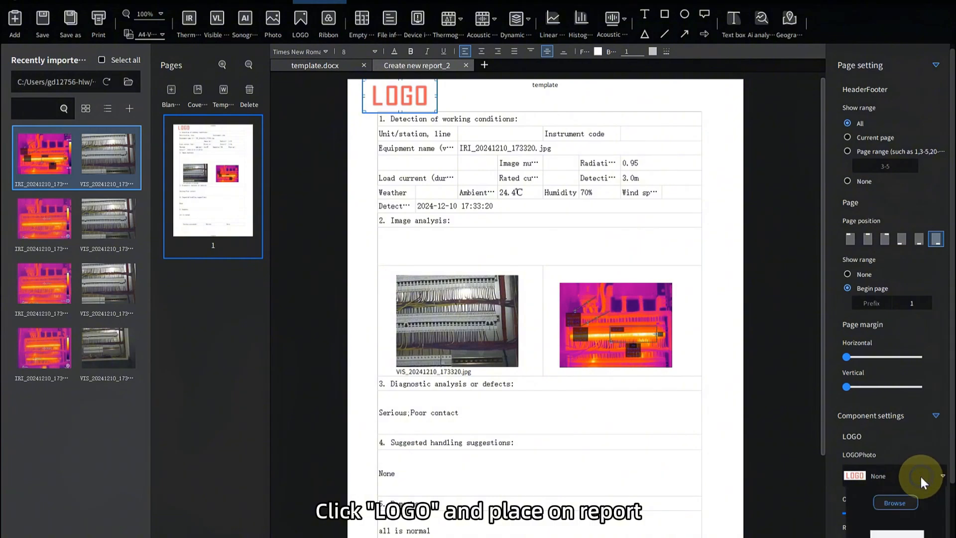
{"action": "left_click", "coordinate": [897, 503]}
{"action": "left_click", "coordinate": [427, 204]}
{"action": "left_click", "coordinate": [382, 321]}
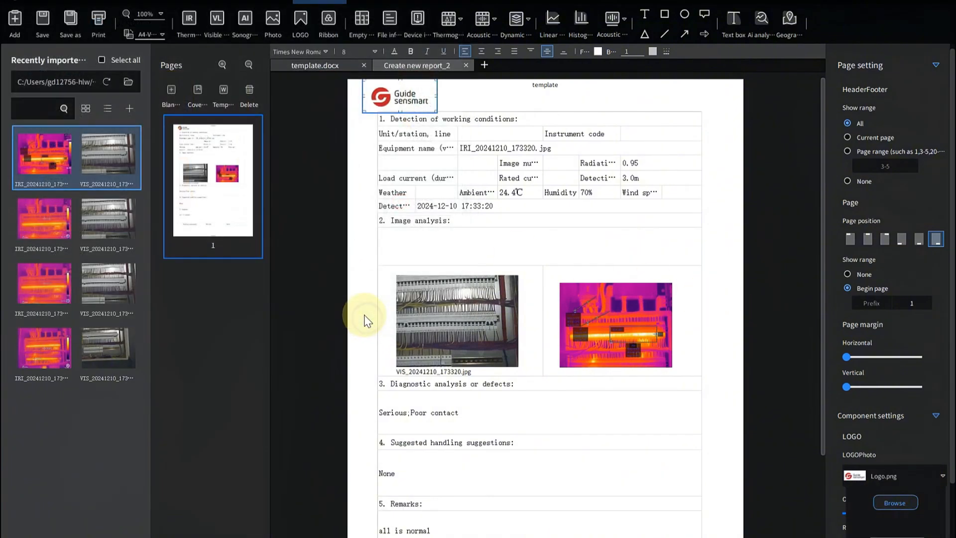
{"action": "left_click", "coordinate": [560, 196]}
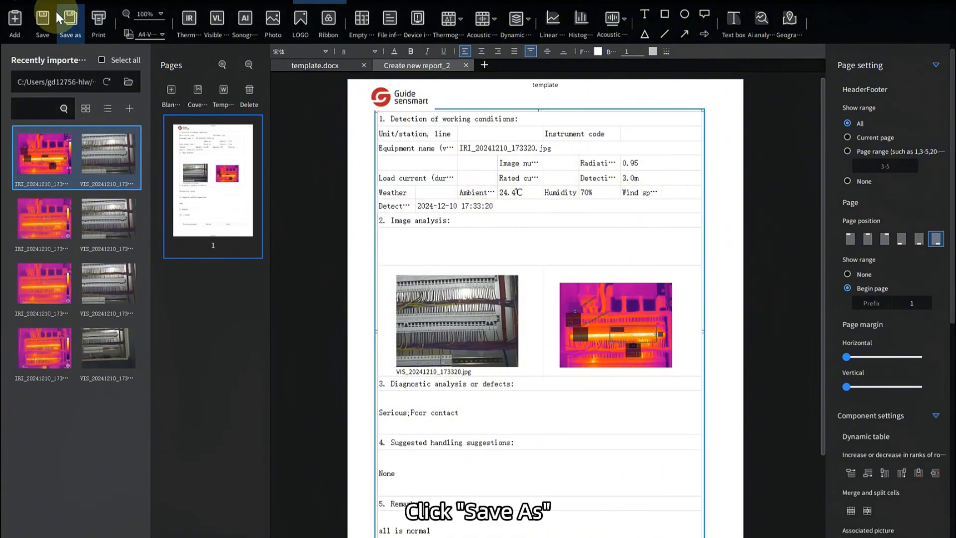
Save the template-based report to the desktop as a Word document named "template 2".
{"action": "left_click", "coordinate": [71, 19]}
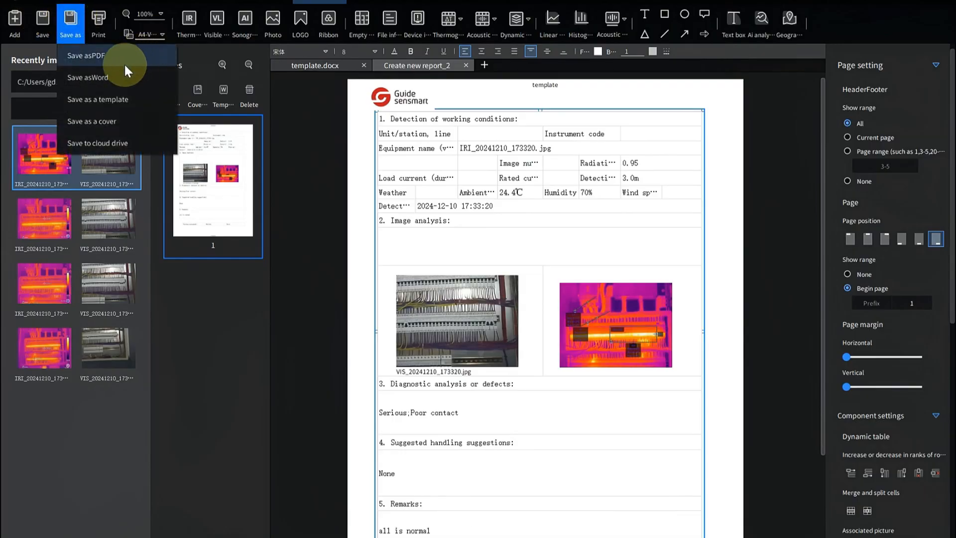
{"action": "left_click", "coordinate": [123, 76]}
{"action": "left_click", "coordinate": [146, 259]}
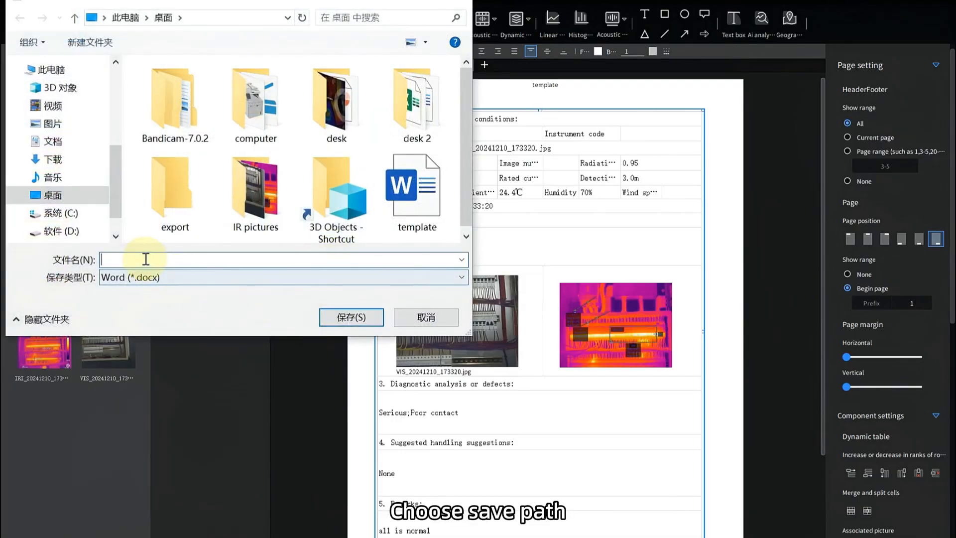
{"action": "type", "text": "template 2"}
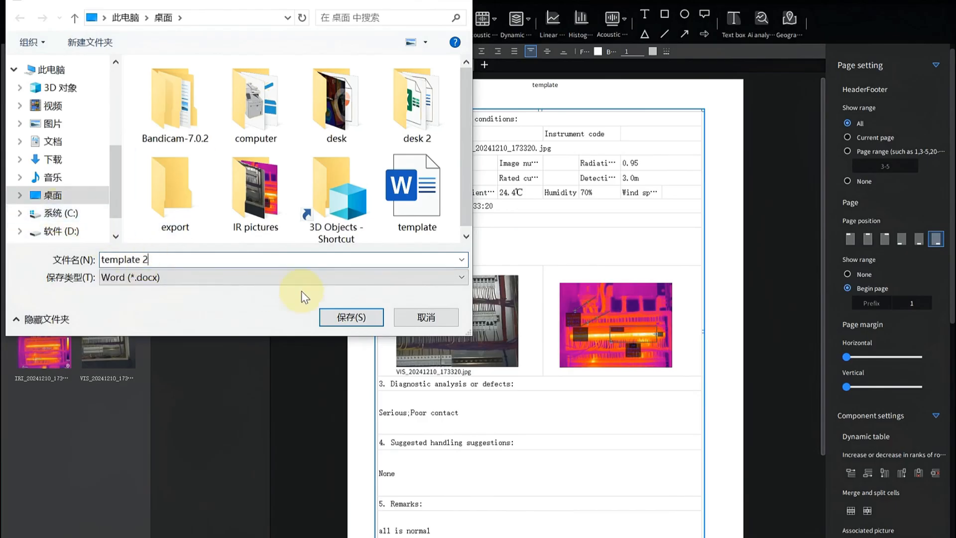
{"action": "left_click", "coordinate": [353, 317]}
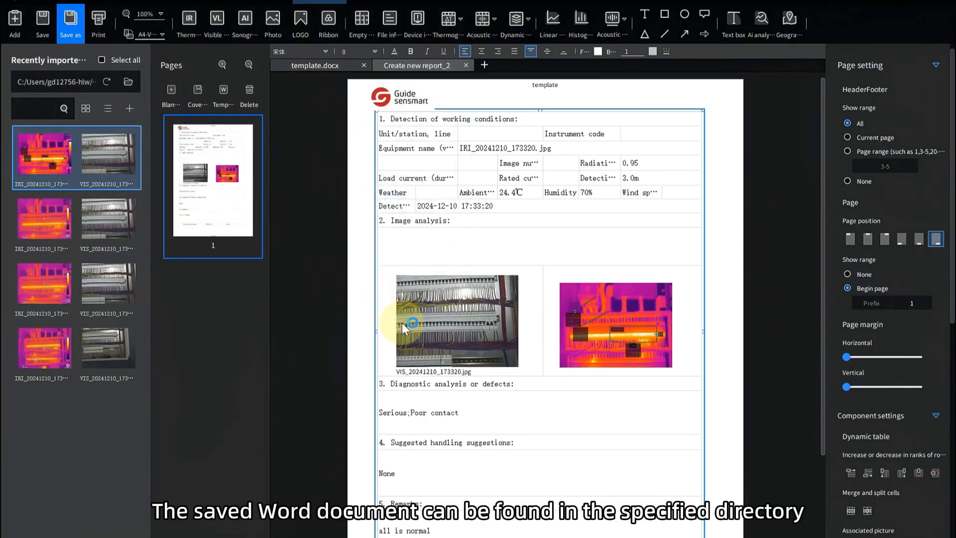